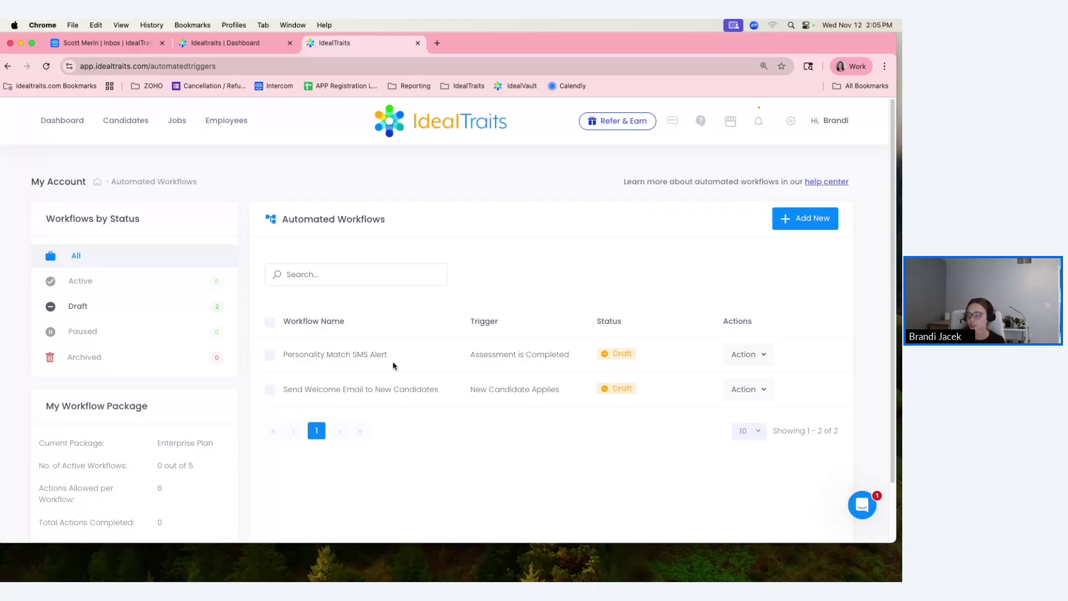
Open the Personality Match SMS Alert draft for editing and review its trigger, filter and action
{"action": "left_click", "coordinate": [756, 356]}
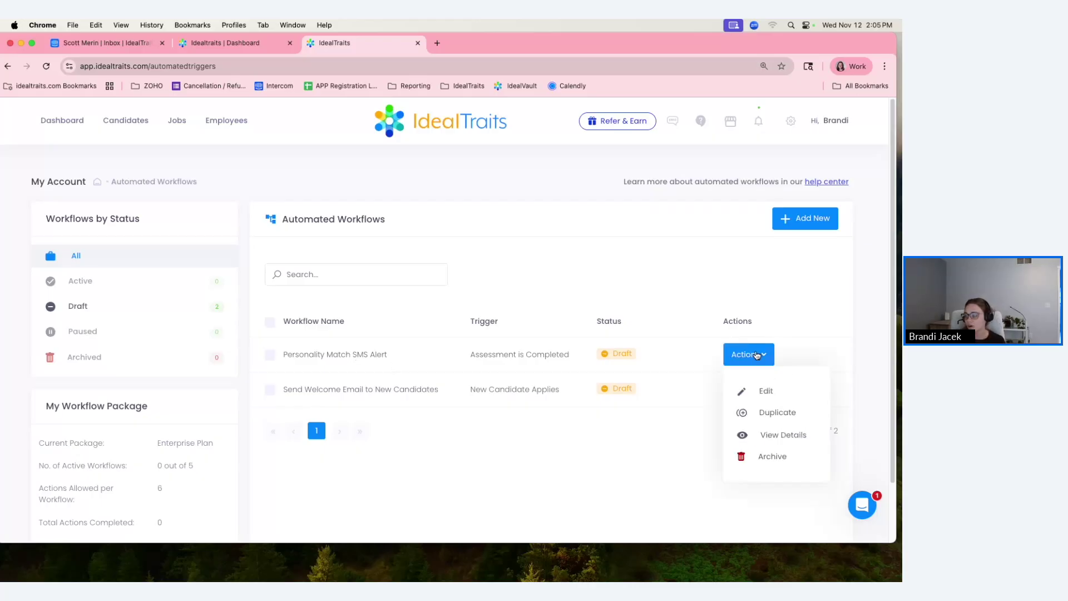
{"action": "left_click", "coordinate": [768, 390]}
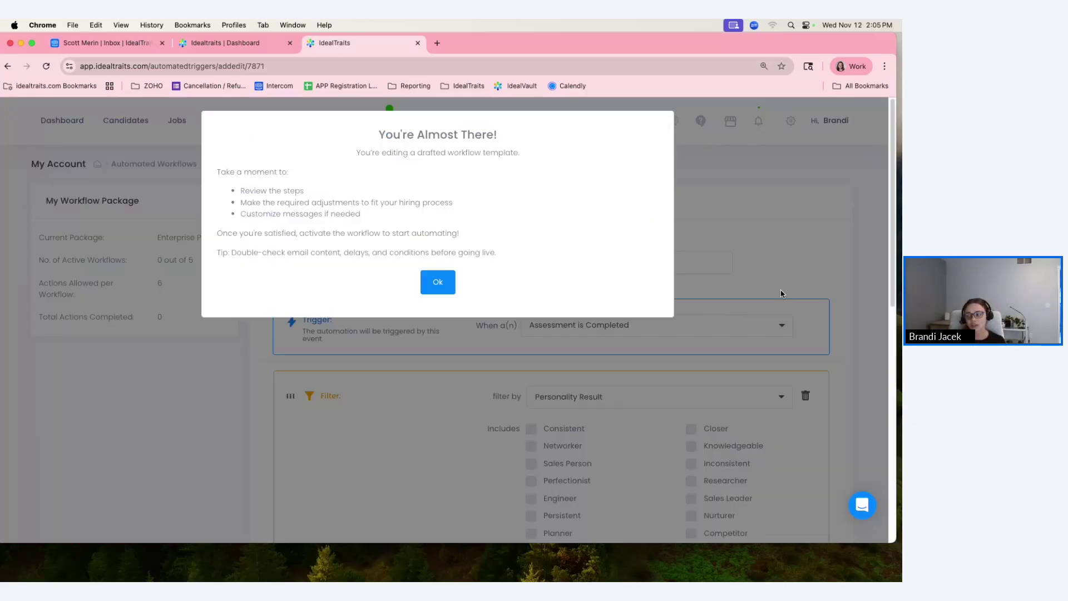
{"action": "left_click", "coordinate": [438, 282]}
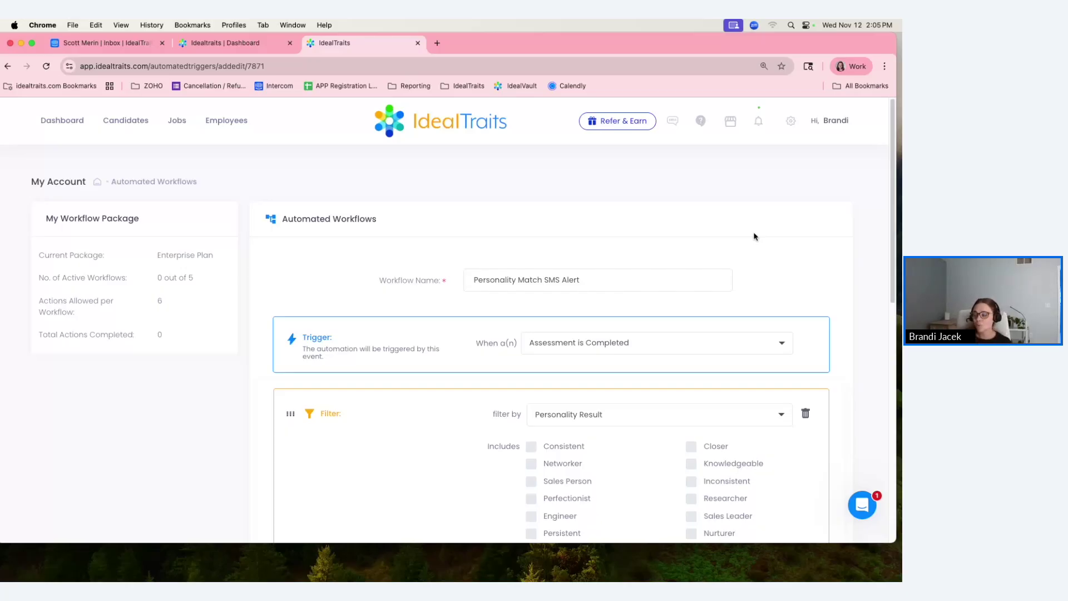
{"action": "scroll", "coordinate": [755, 243], "scroll_direction": "down", "scroll_amount": 2}
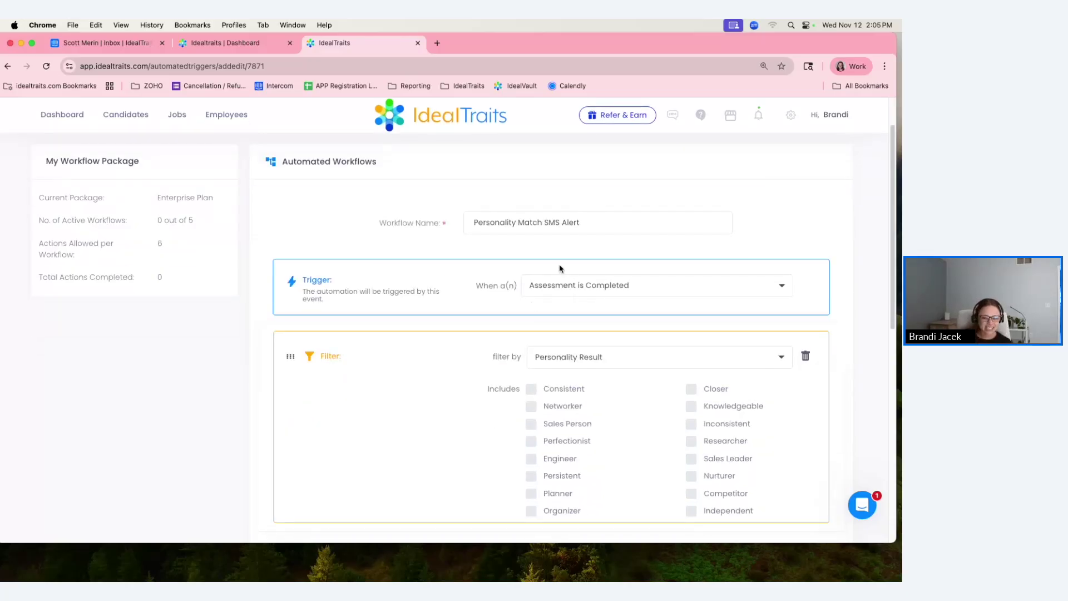
{"action": "scroll", "coordinate": [555, 309], "scroll_direction": "down", "scroll_amount": 3}
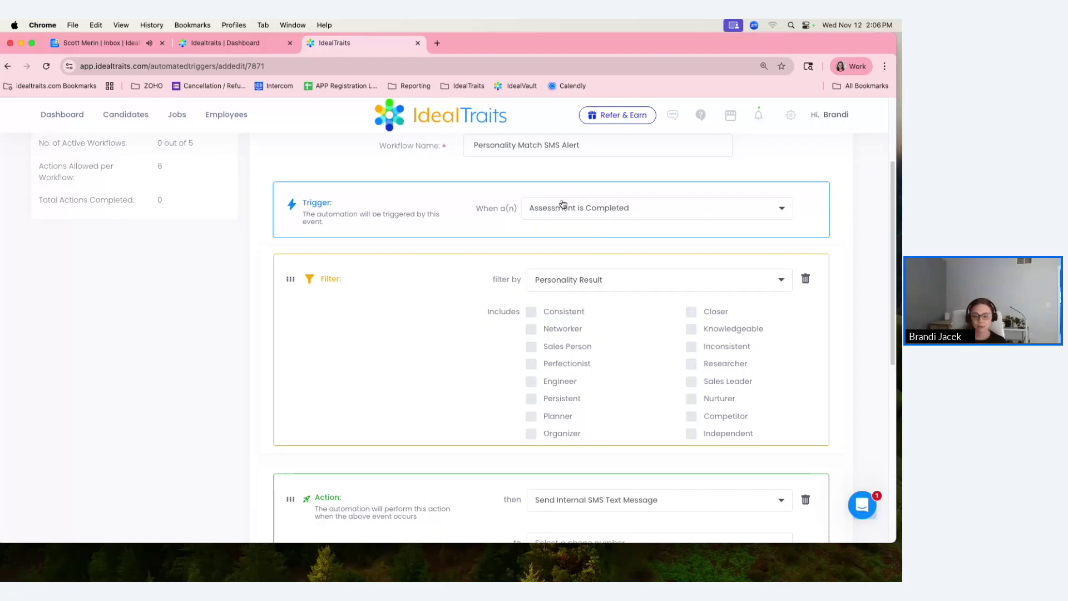
{"action": "scroll", "coordinate": [561, 205], "scroll_direction": "down", "scroll_amount": 1}
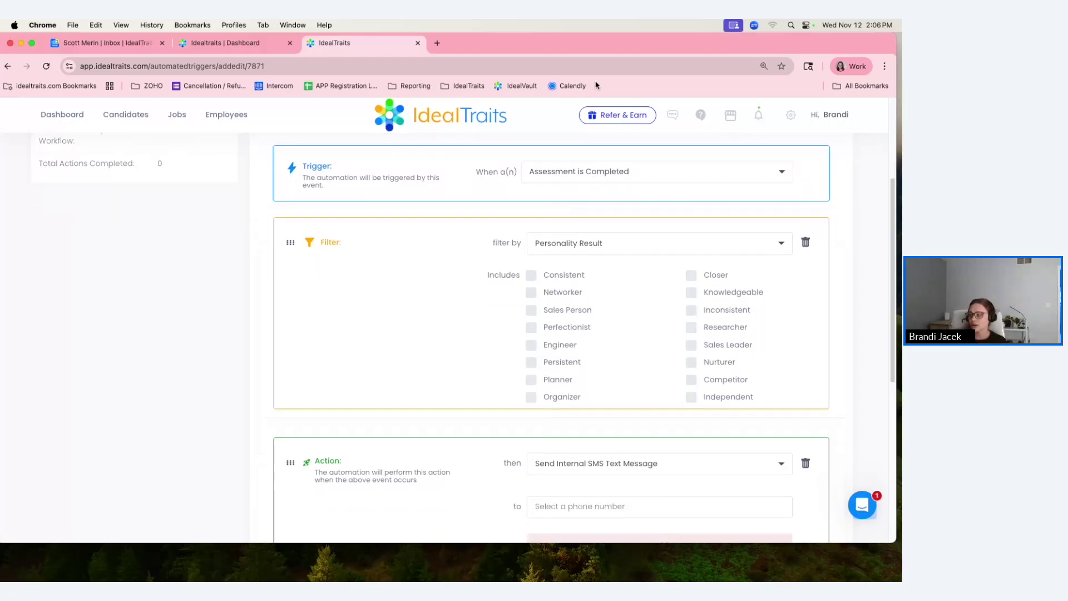
Include Sales Person in the personality result filter and open the recipient phone number choice of the internal SMS action
{"action": "left_click", "coordinate": [530, 311]}
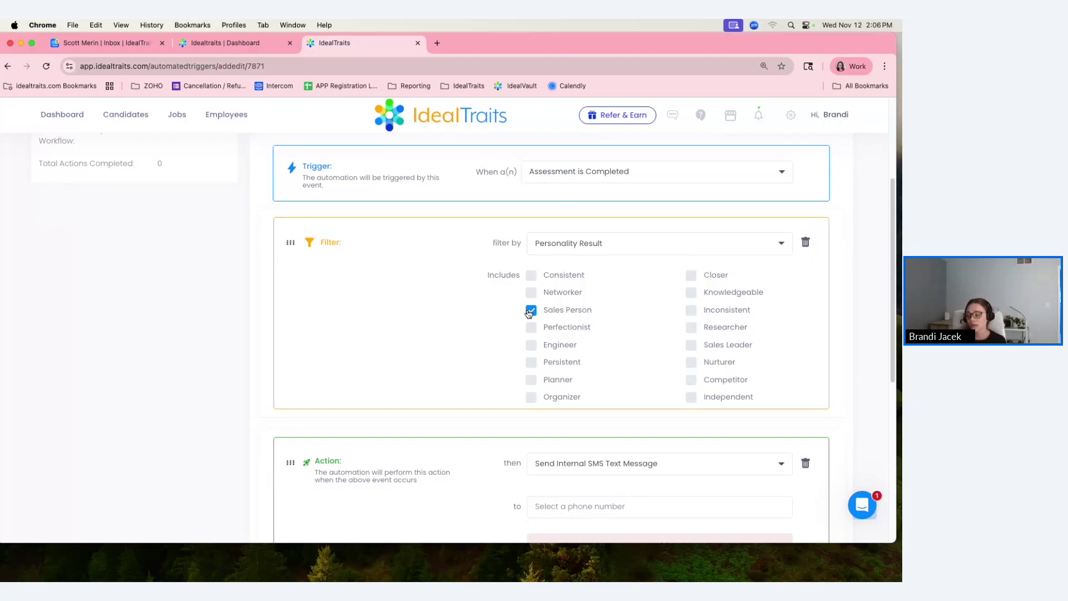
{"action": "scroll", "coordinate": [529, 312], "scroll_direction": "down", "scroll_amount": 5}
{"action": "left_click", "coordinate": [544, 198]}
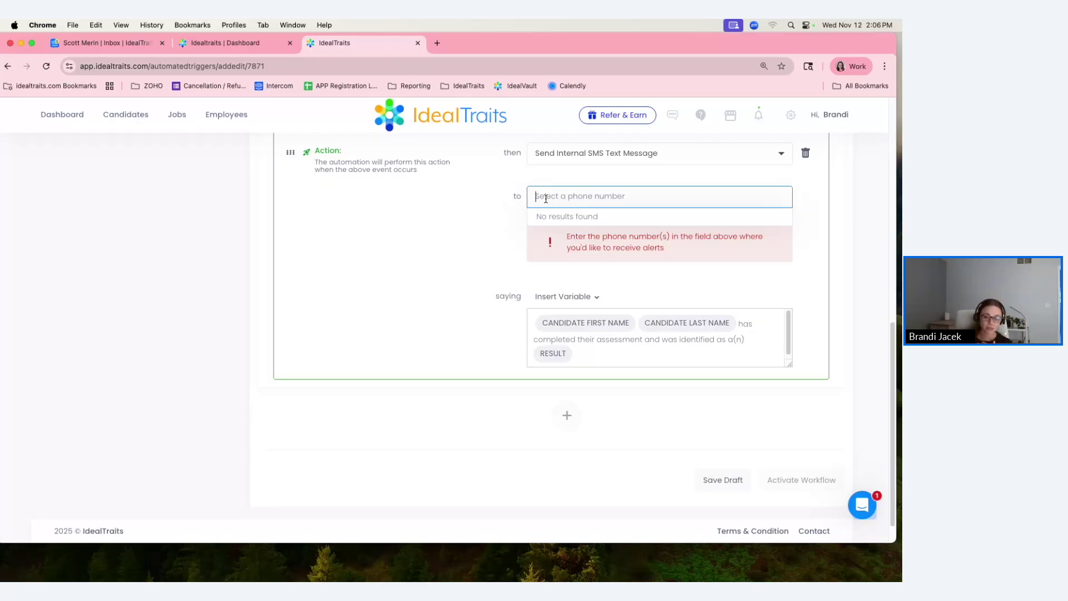
Return to the workflow list, open the Send Welcome Email to New Candidates draft, and review its trigger, delay and email content
{"action": "left_click", "coordinate": [8, 66]}
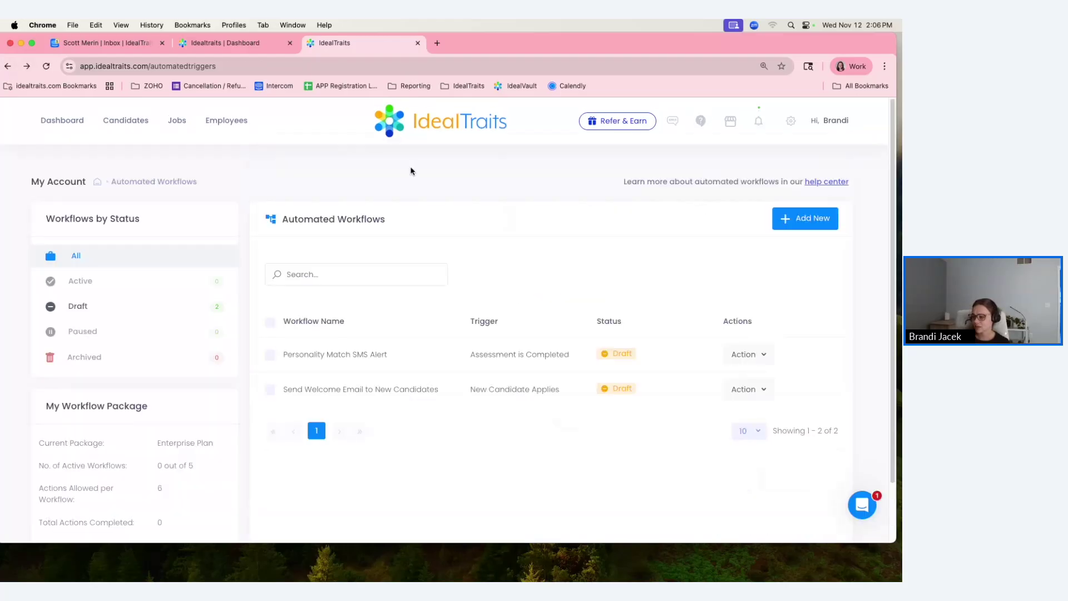
{"action": "left_click", "coordinate": [748, 389]}
{"action": "left_click", "coordinate": [773, 426]}
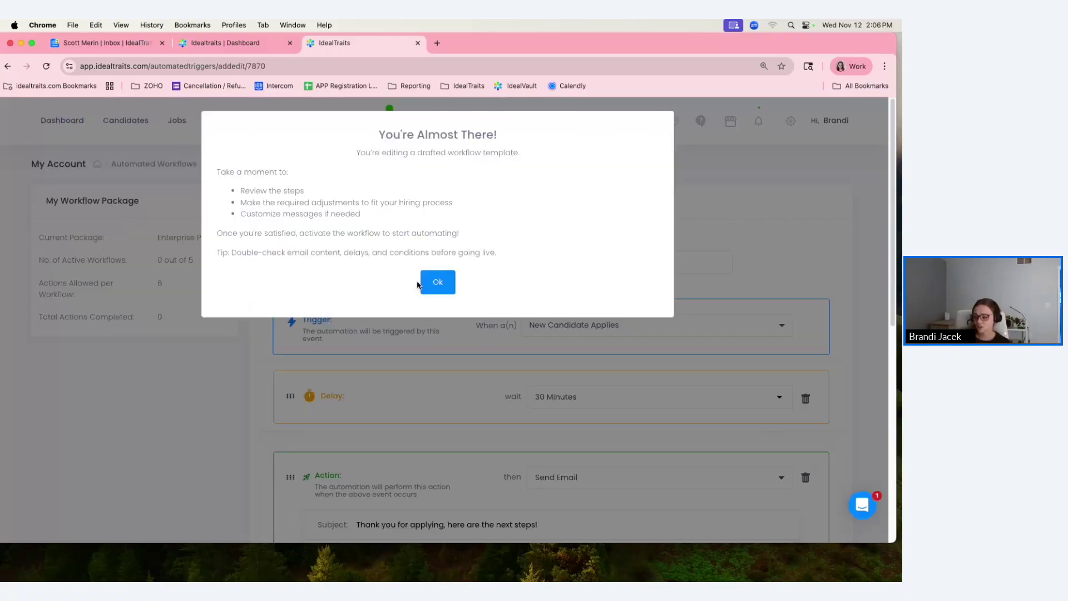
{"action": "left_click", "coordinate": [436, 283]}
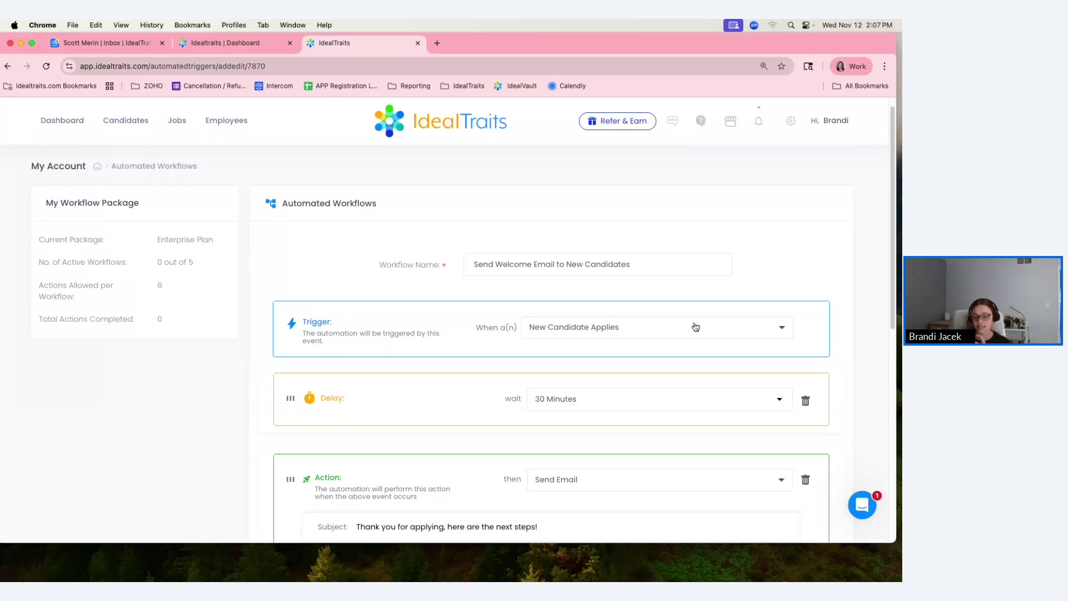
{"action": "scroll", "coordinate": [695, 329], "scroll_direction": "down", "scroll_amount": 3}
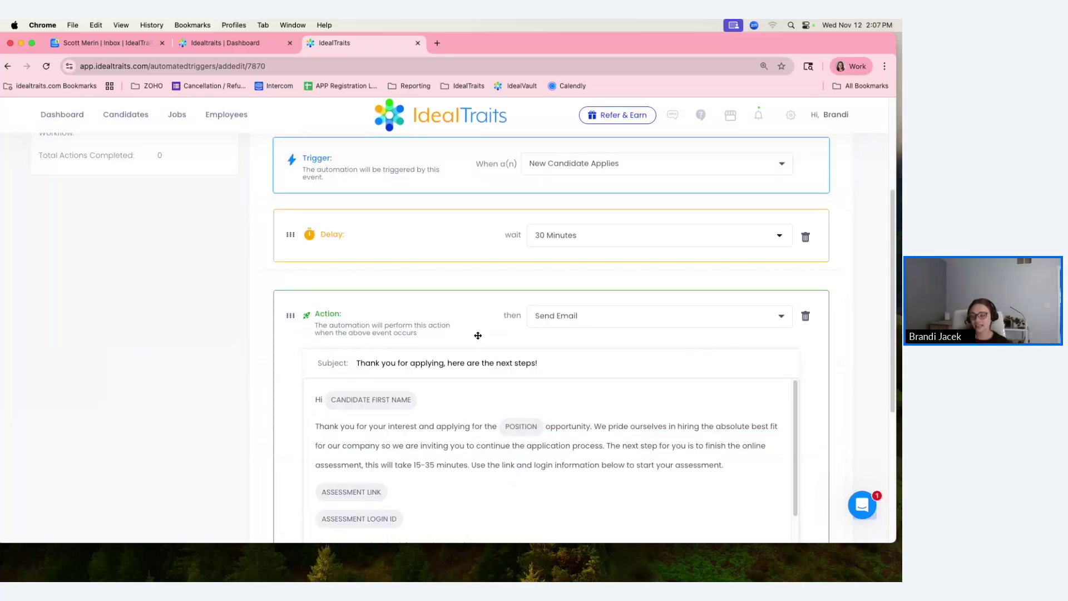
{"action": "scroll", "coordinate": [561, 473], "scroll_direction": "down", "scroll_amount": 2}
{"action": "scroll", "coordinate": [572, 473], "scroll_direction": "up", "scroll_amount": 2}
{"action": "scroll", "coordinate": [219, 322], "scroll_direction": "up", "scroll_amount": 3}
{"action": "scroll", "coordinate": [186, 377], "scroll_direction": "down", "scroll_amount": 5}
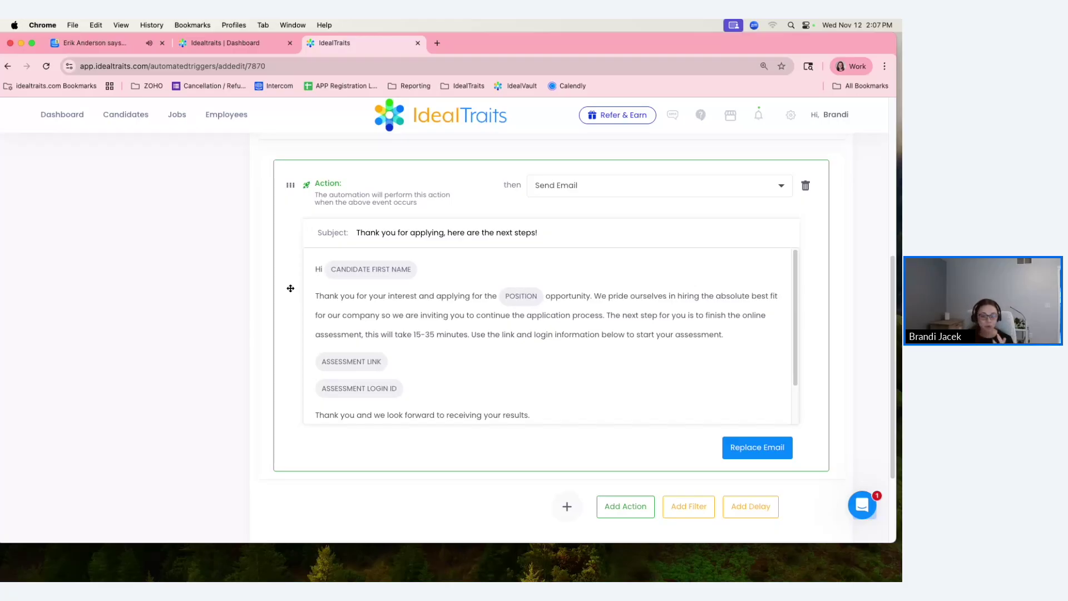
{"action": "scroll", "coordinate": [502, 410], "scroll_direction": "up", "scroll_amount": 5}
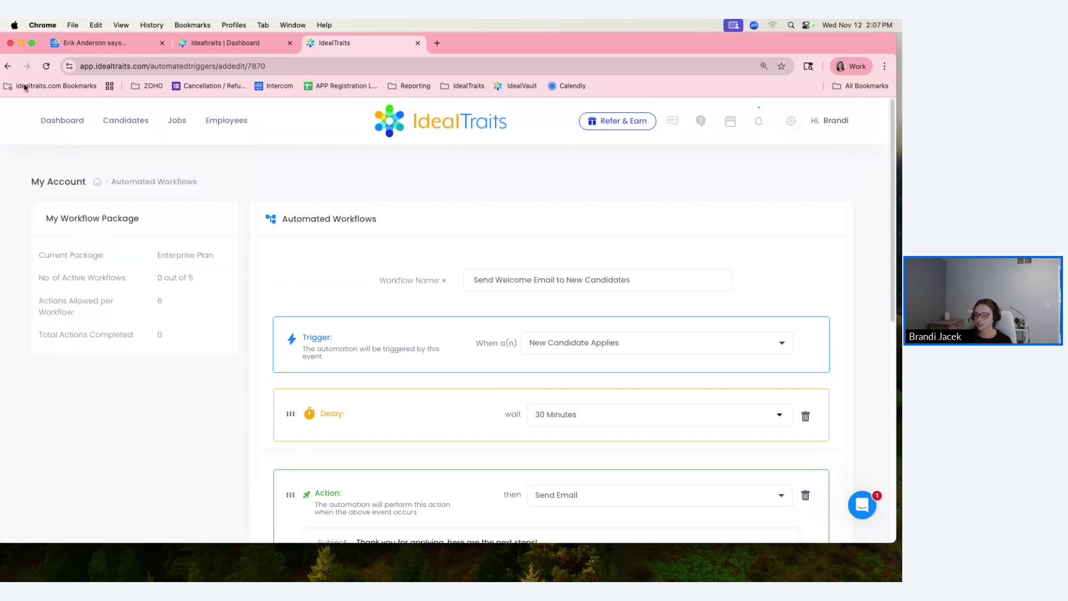
Leave the welcome email draft and return to the Automated Workflows list
{"action": "left_click", "coordinate": [8, 66]}
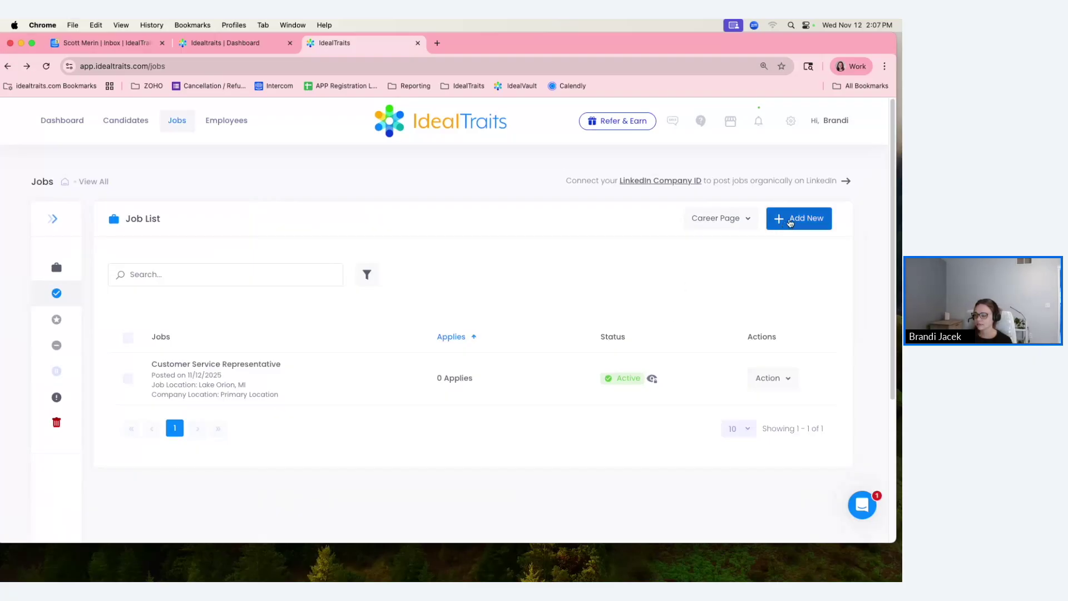
{"action": "left_click", "coordinate": [790, 121]}
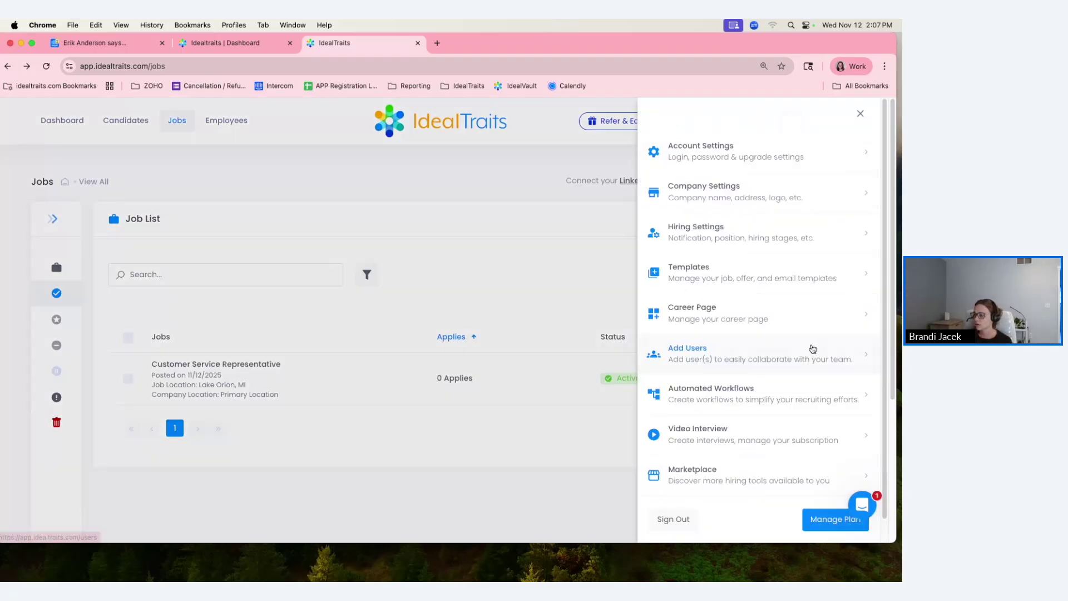
{"action": "left_click", "coordinate": [741, 400]}
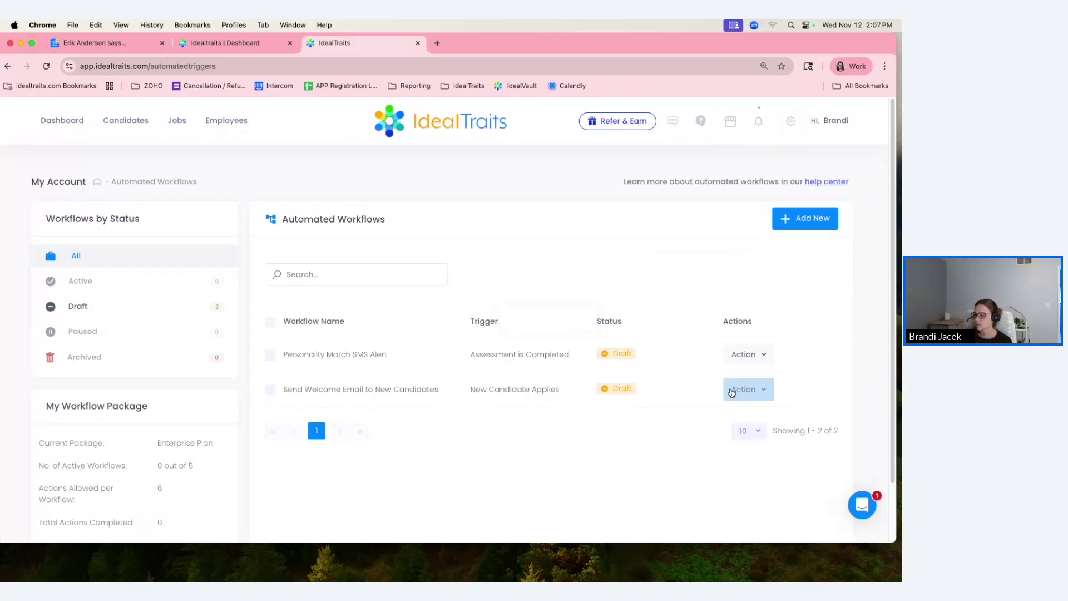
Create a new automated workflow named "Text Message - New Candidate Applies", dismissing the support chat message
{"action": "left_click", "coordinate": [801, 222]}
{"action": "left_click", "coordinate": [499, 286]}
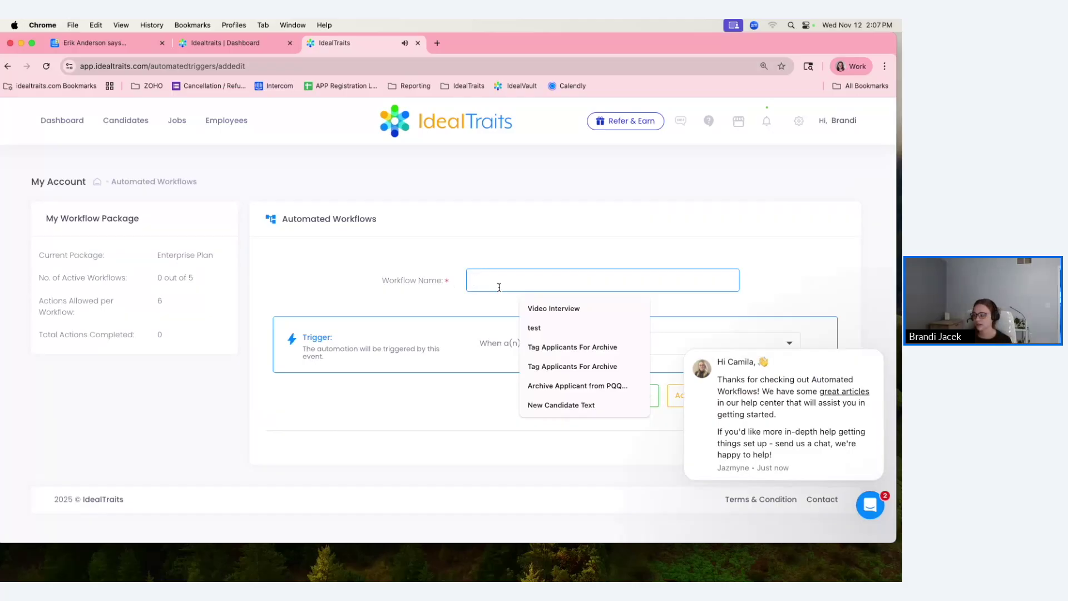
{"action": "left_click", "coordinate": [882, 358]}
{"action": "left_click", "coordinate": [497, 272]}
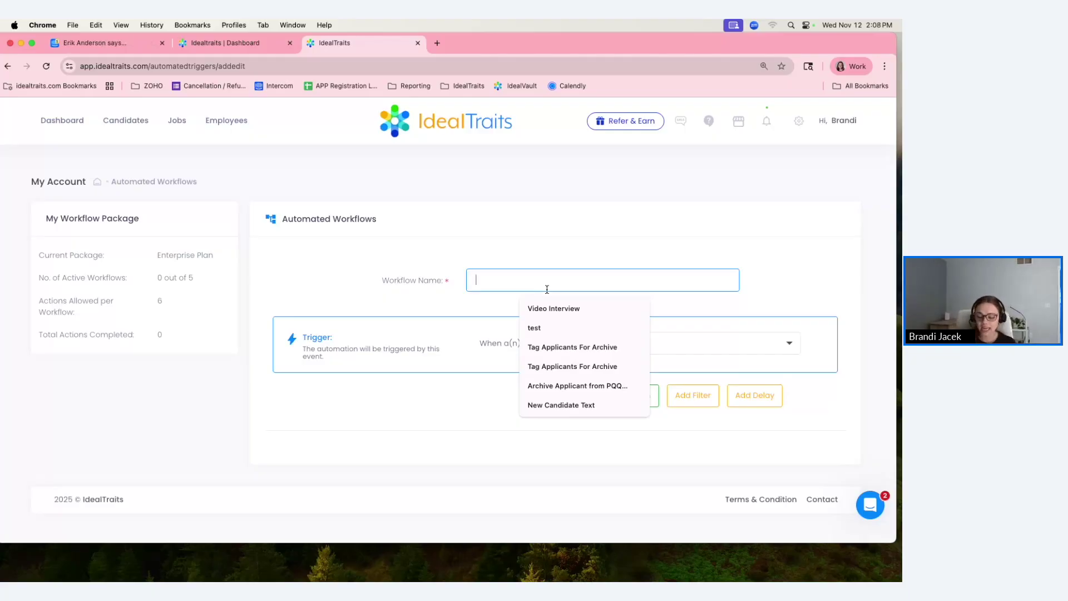
{"action": "type", "text": "Te"}
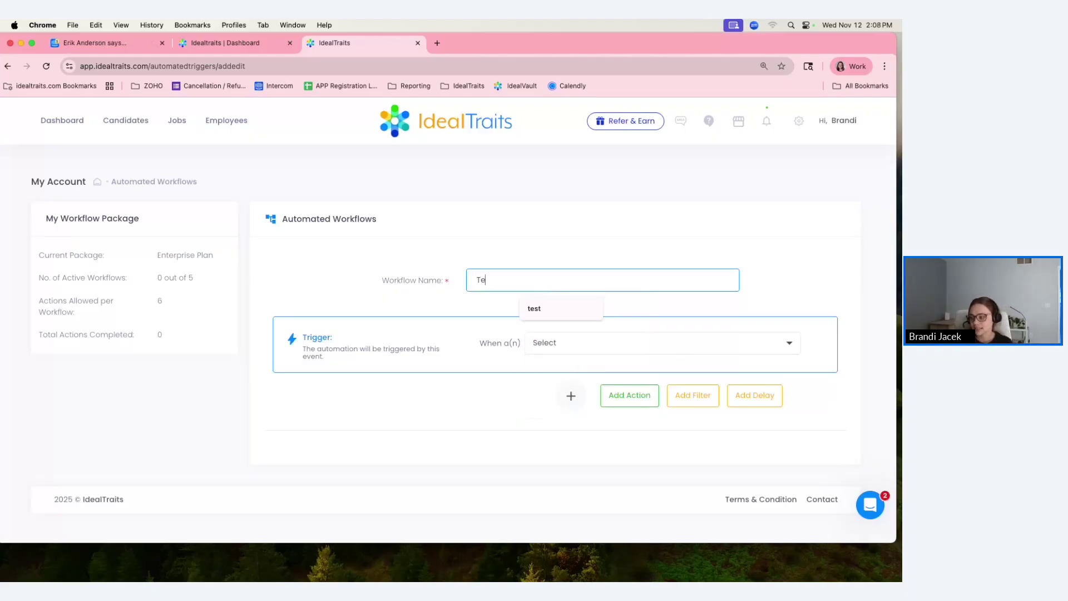
{"action": "type", "text": "xt Message - New Candidate Applies"}
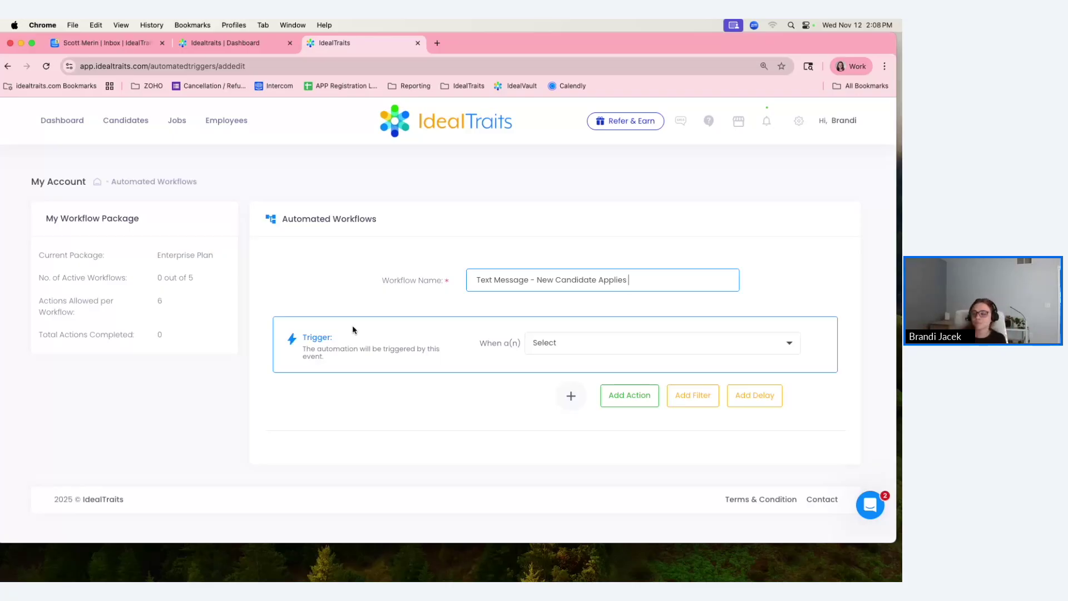
{"action": "left_click", "coordinate": [720, 341]}
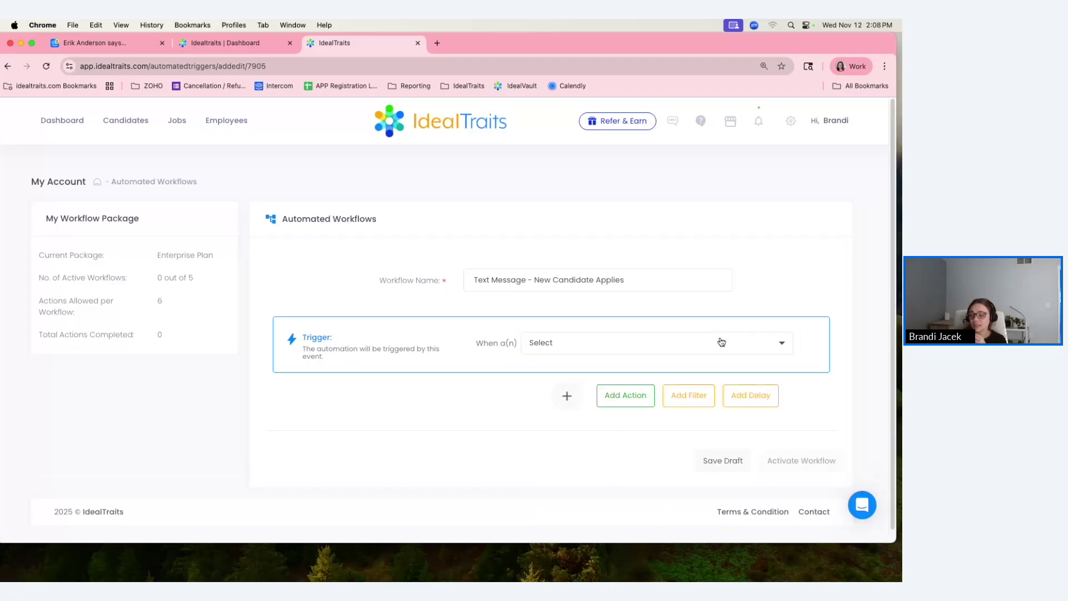
Set the workflow's trigger to New Candidate Applies
{"action": "left_click", "coordinate": [706, 343]}
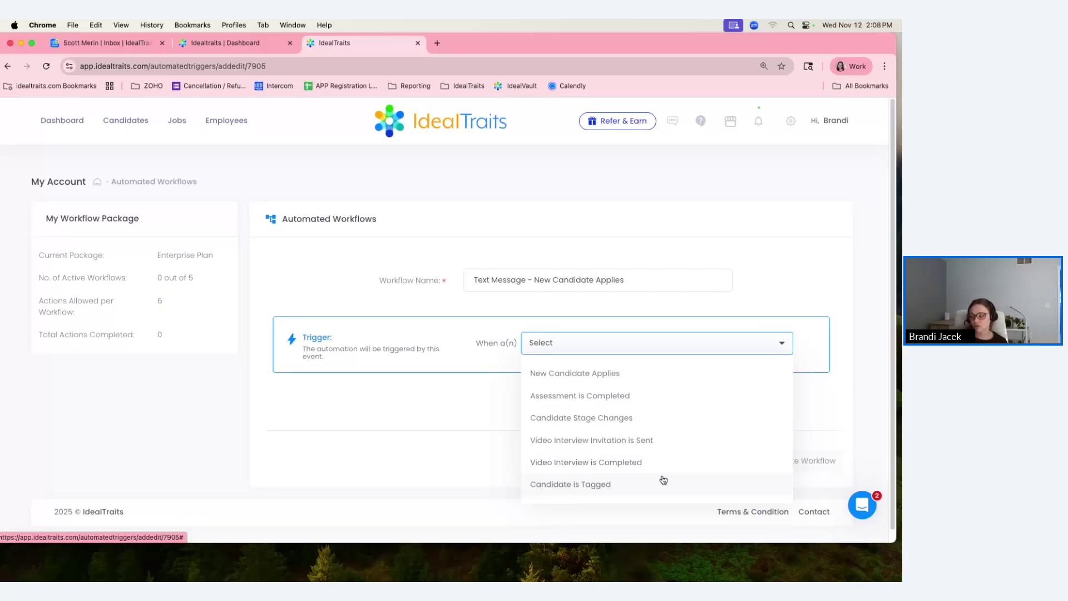
{"action": "left_click", "coordinate": [556, 377]}
{"action": "left_click", "coordinate": [555, 374]}
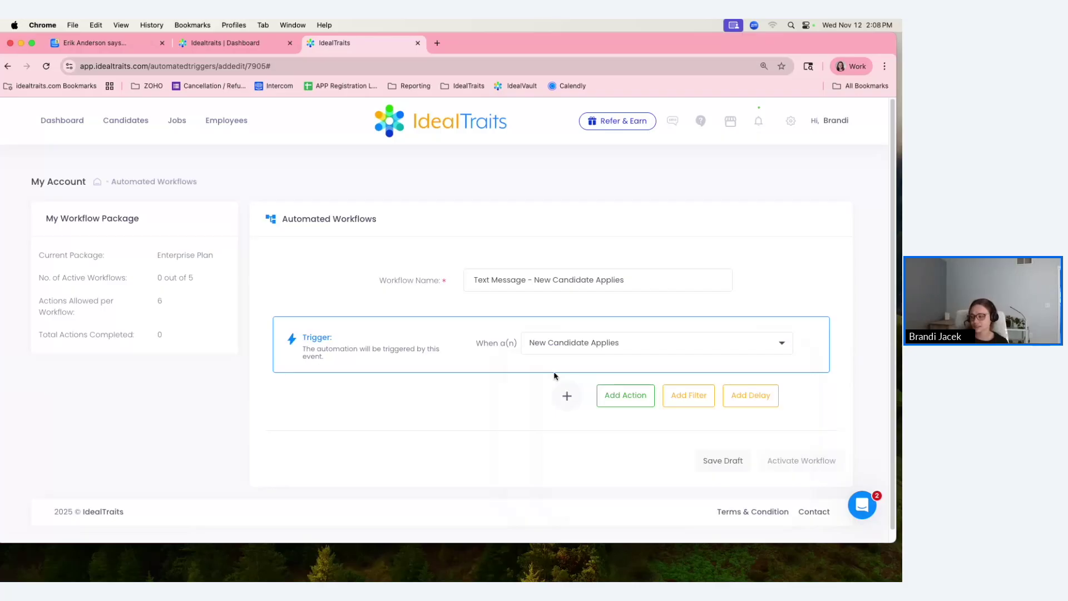
Add a delay below the trigger to view its wait options, and delete the delay without choosing one
{"action": "left_click", "coordinate": [763, 400]}
{"action": "left_click", "coordinate": [728, 416]}
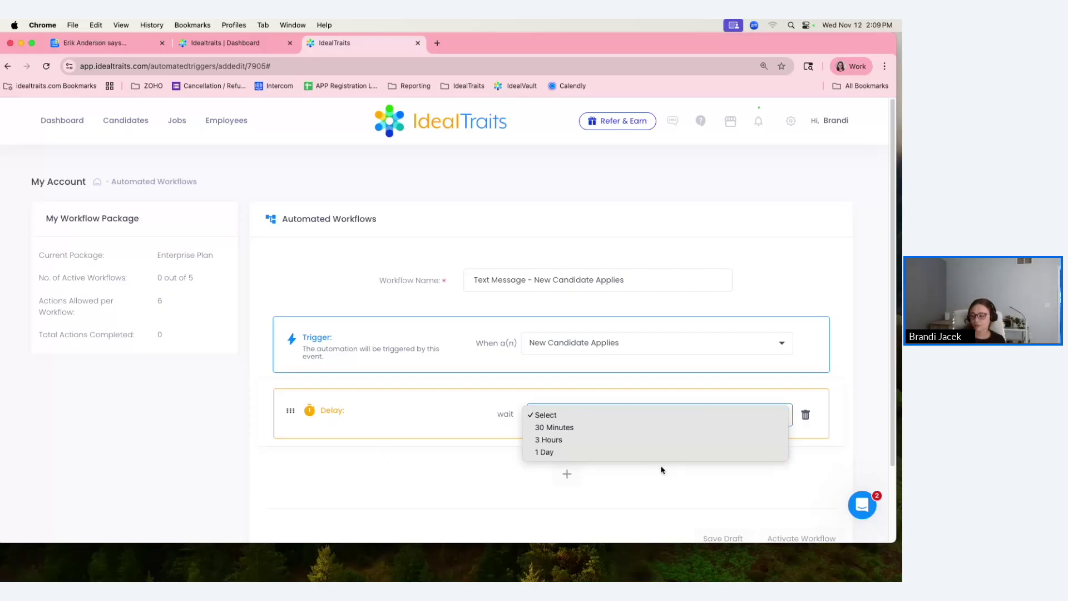
{"action": "left_click", "coordinate": [811, 416]}
{"action": "left_click", "coordinate": [805, 414]}
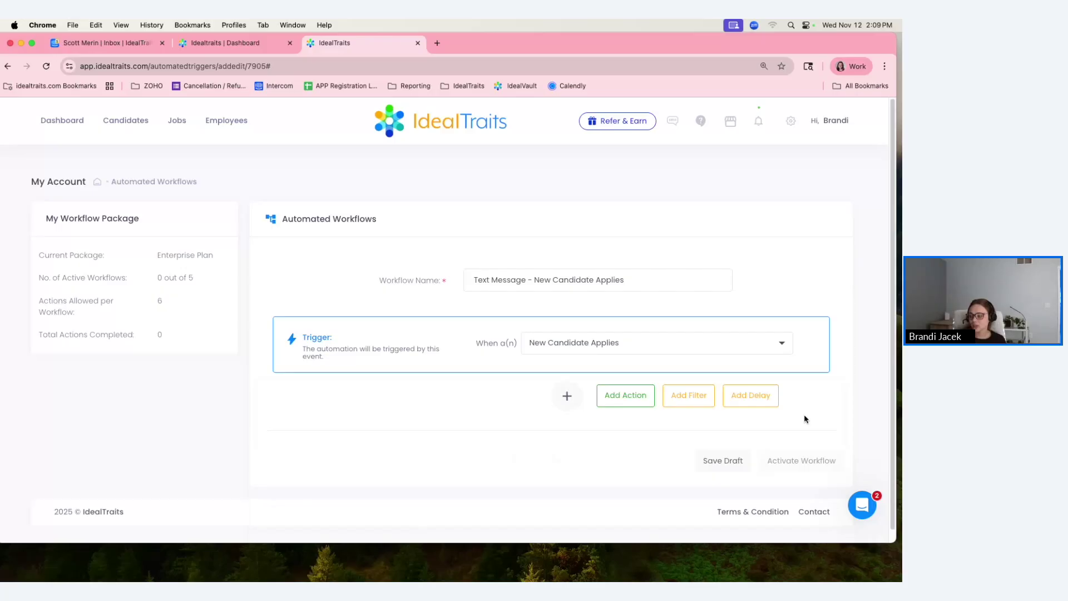
Add a filter below the trigger to view its filter-by options, and delete the filter without choosing one
{"action": "left_click", "coordinate": [688, 393]}
{"action": "left_click", "coordinate": [690, 418]}
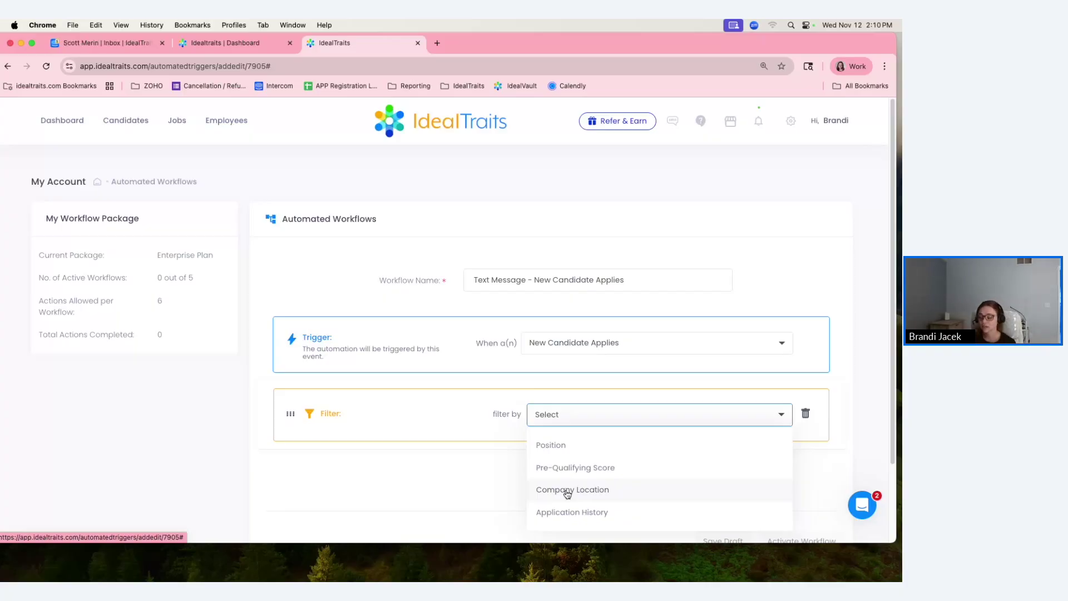
{"action": "left_click", "coordinate": [374, 450]}
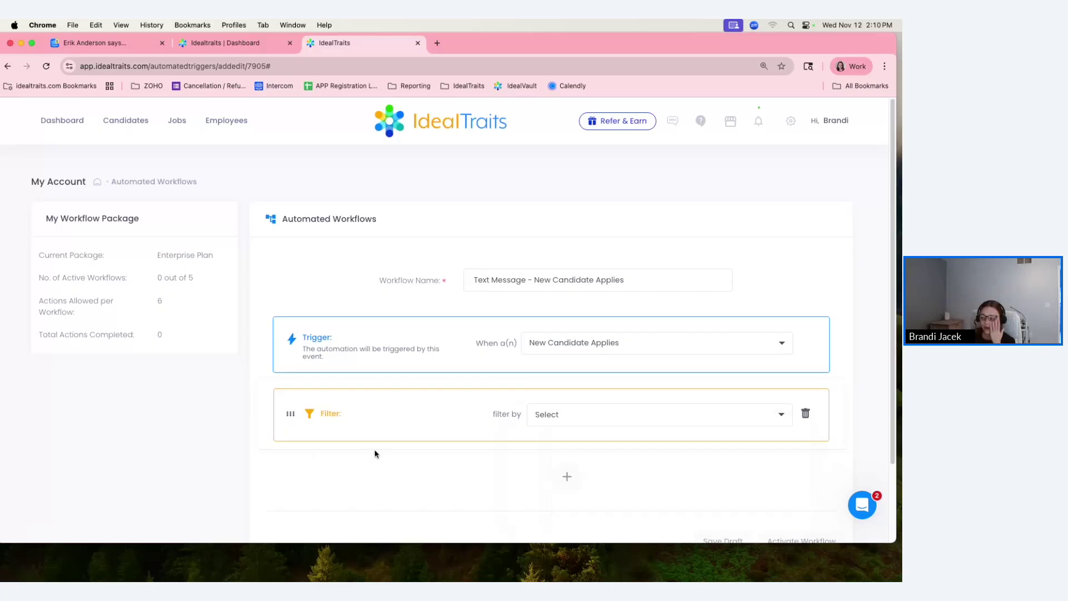
{"action": "left_click", "coordinate": [806, 413]}
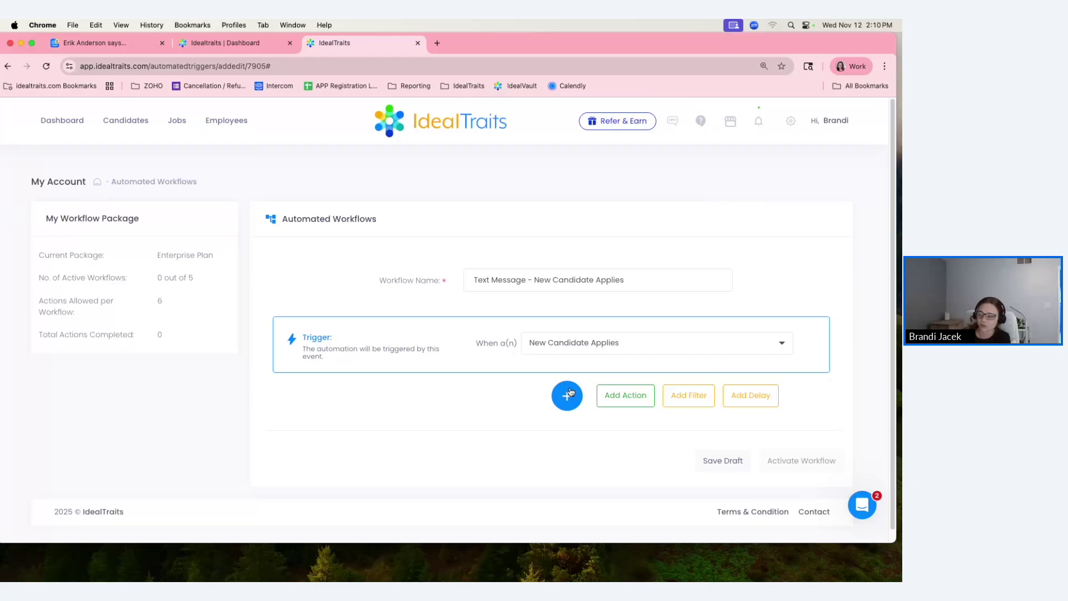
Add an action below the trigger and set it to Send SMS Text Message
{"action": "left_click", "coordinate": [612, 396]}
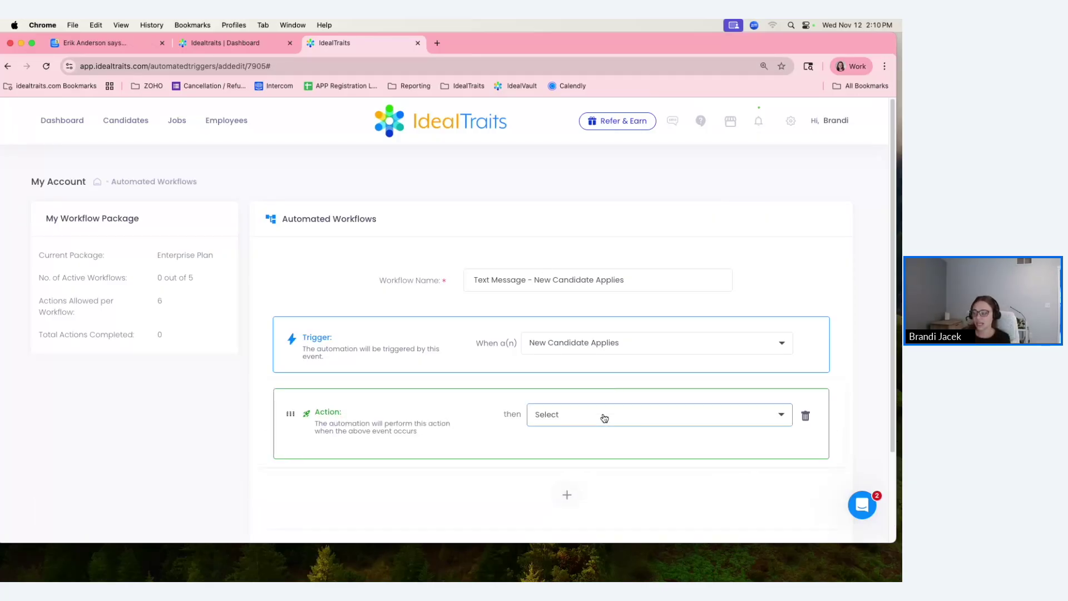
{"action": "left_click", "coordinate": [604, 418]}
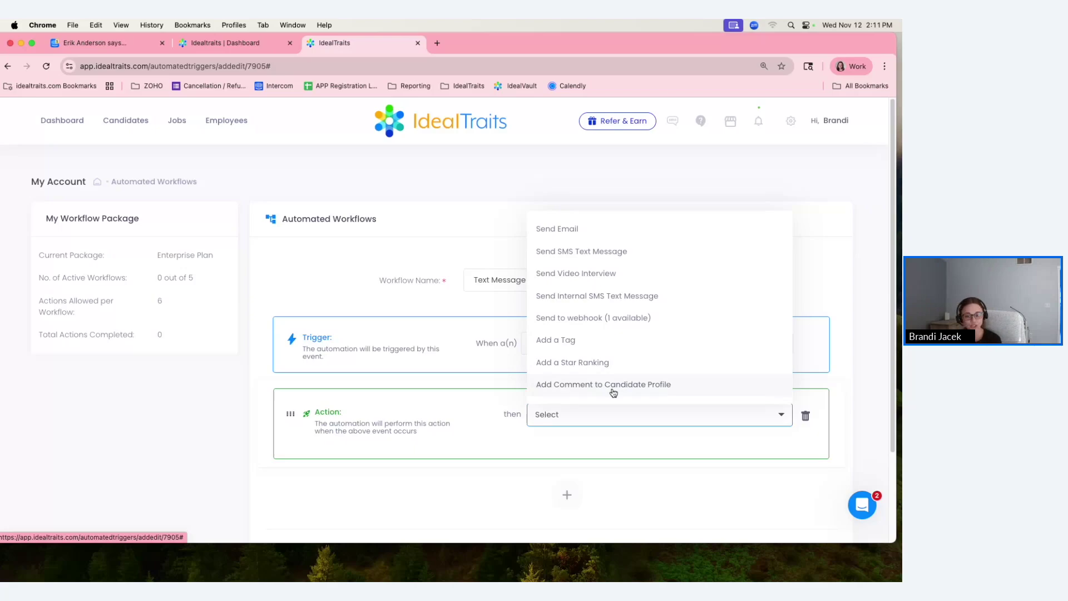
{"action": "left_click", "coordinate": [575, 251]}
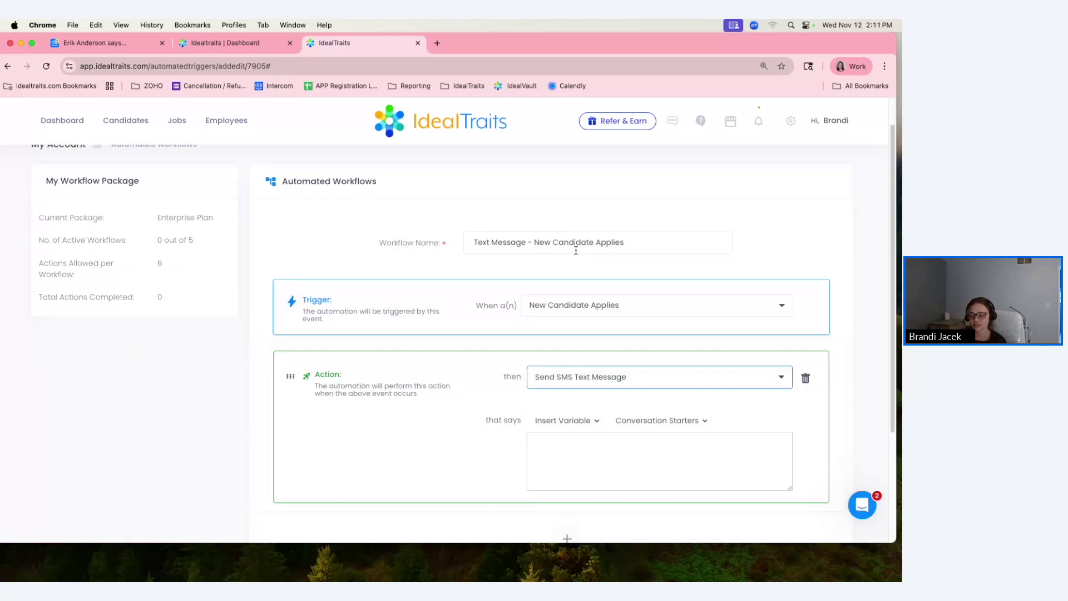
Fill the text message with the conversation starter thanking candidates for applying and asking them to check email and complete the assessment
{"action": "scroll", "coordinate": [576, 249], "scroll_direction": "down", "scroll_amount": 5}
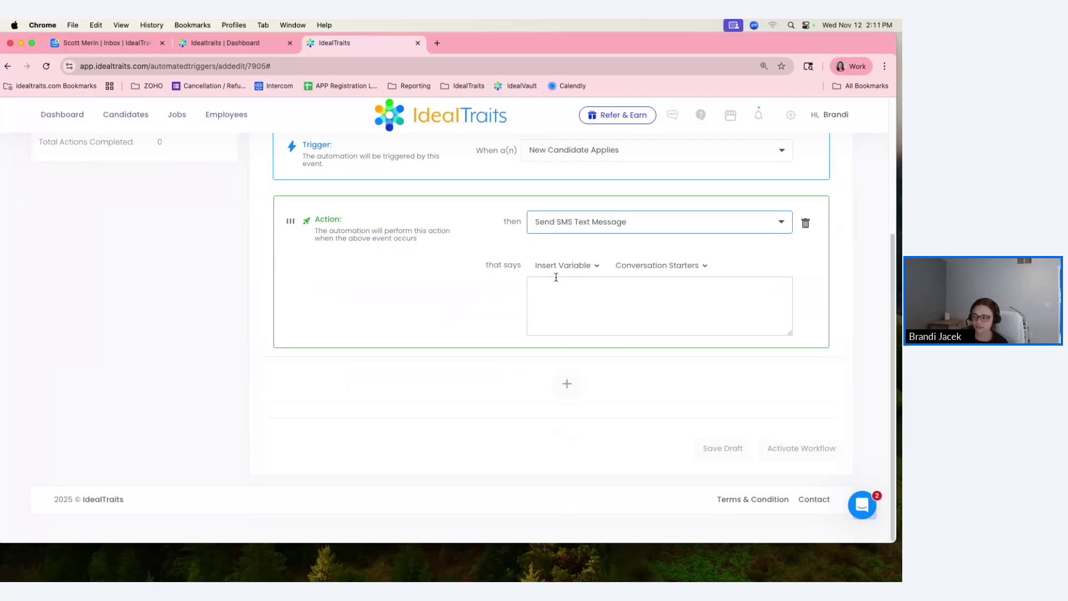
{"action": "scroll", "coordinate": [562, 305], "scroll_direction": "up", "scroll_amount": 3}
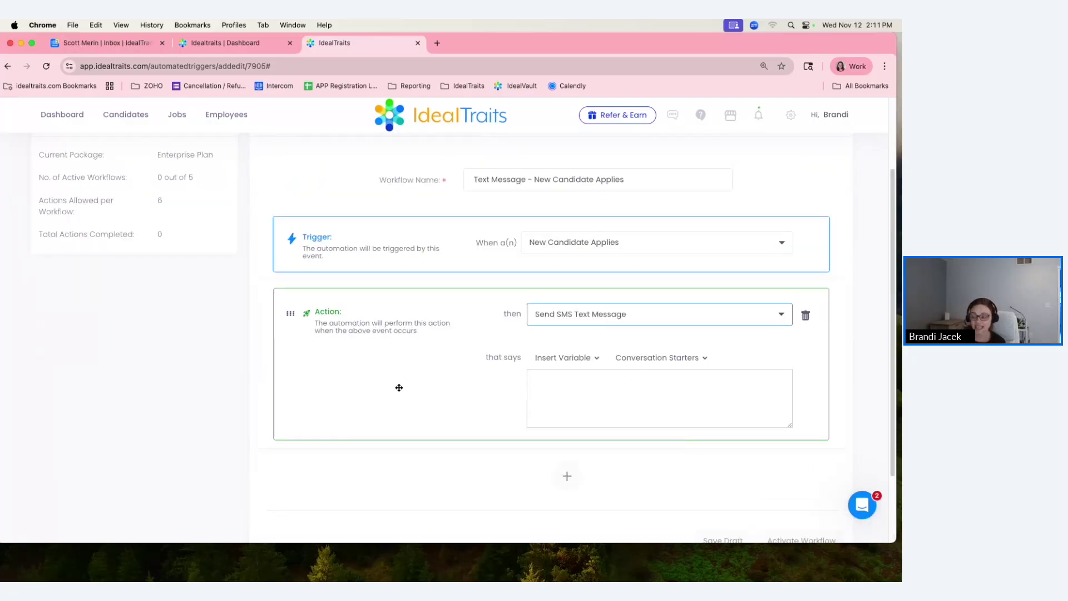
{"action": "left_click", "coordinate": [656, 358]}
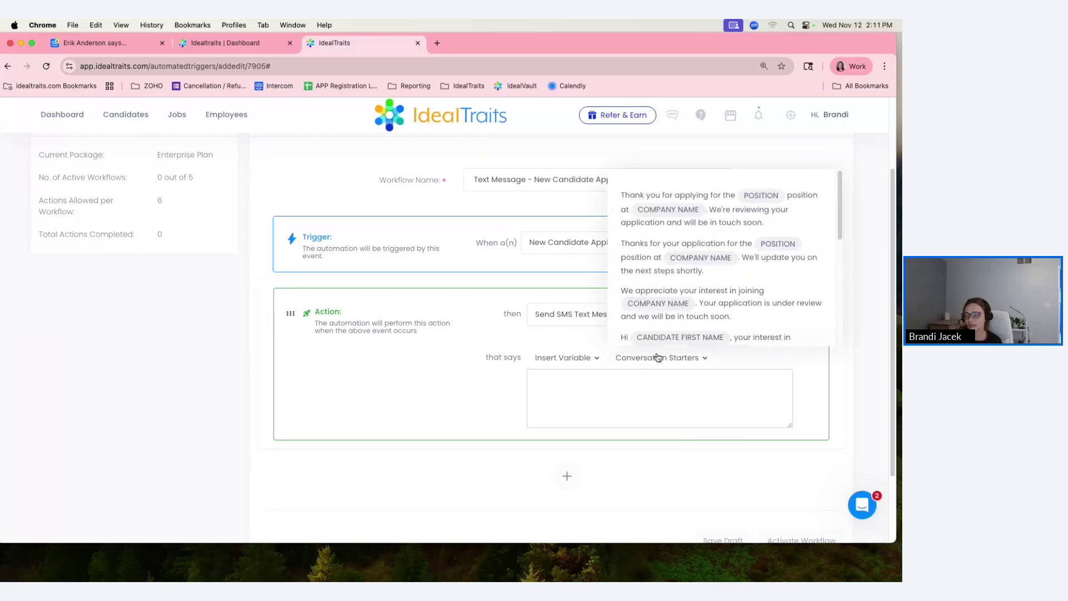
{"action": "scroll", "coordinate": [716, 274], "scroll_direction": "down", "scroll_amount": 5}
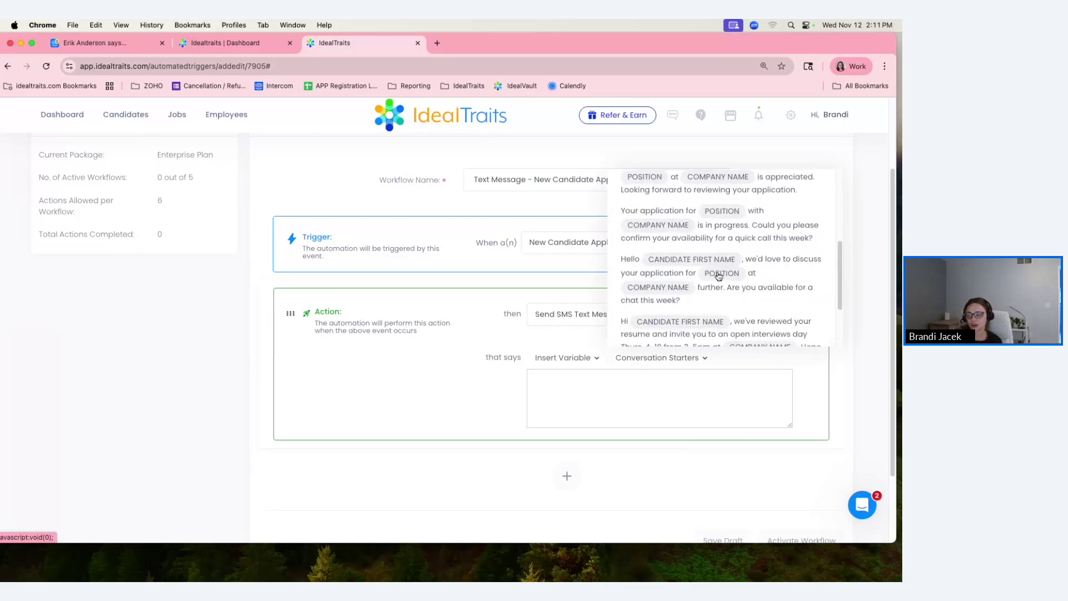
{"action": "scroll", "coordinate": [718, 275], "scroll_direction": "down", "scroll_amount": 3}
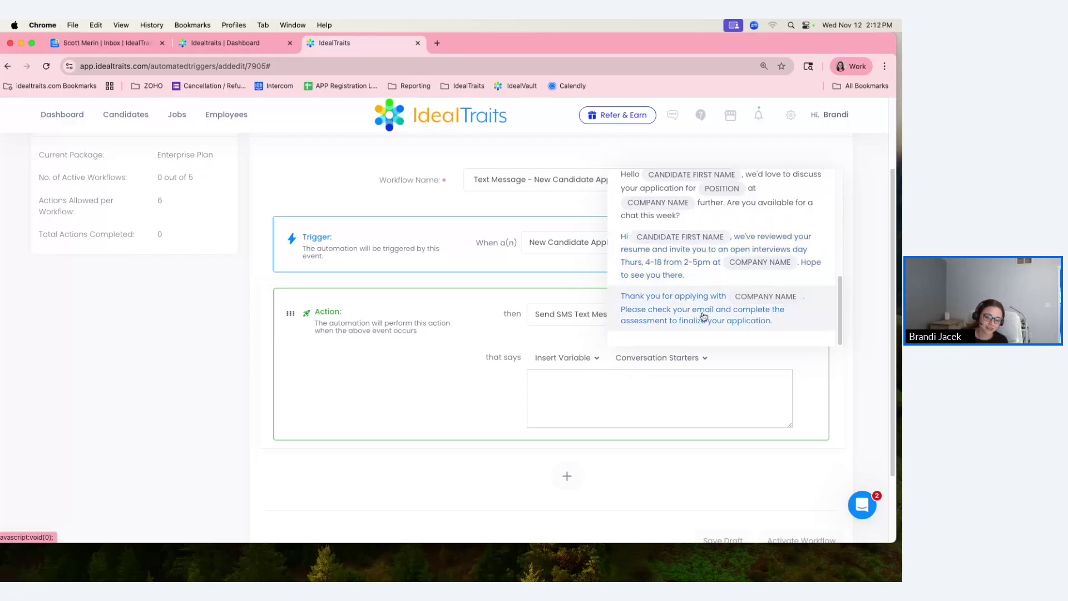
{"action": "left_click", "coordinate": [673, 313]}
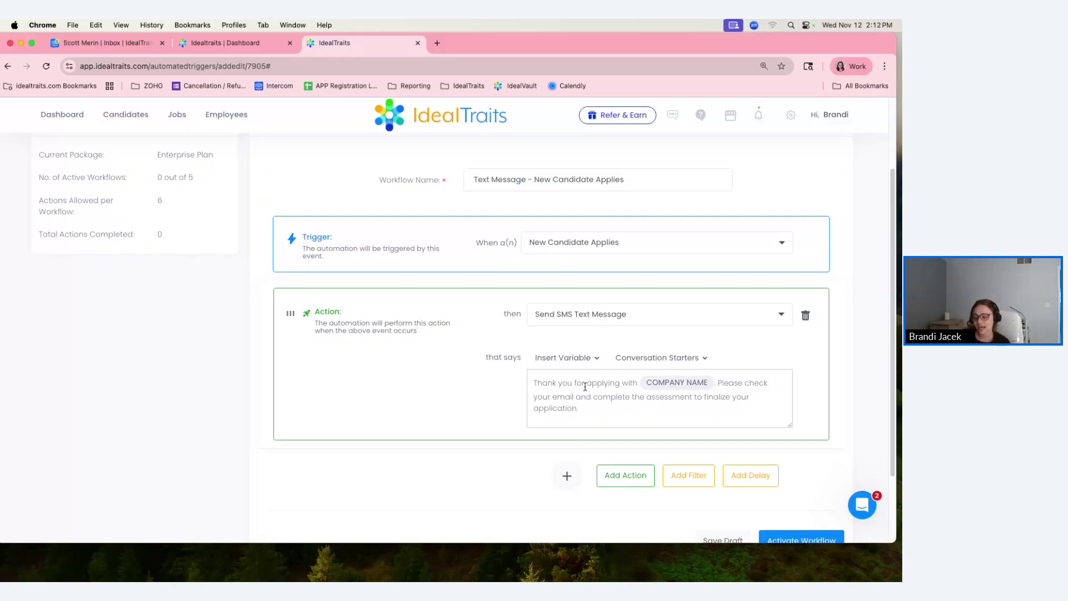
Review the summary of the Text Message - New Candidate Applies workflow and activate it
{"action": "scroll", "coordinate": [771, 469], "scroll_direction": "down", "scroll_amount": 1}
{"action": "scroll", "coordinate": [793, 408], "scroll_direction": "down", "scroll_amount": 1}
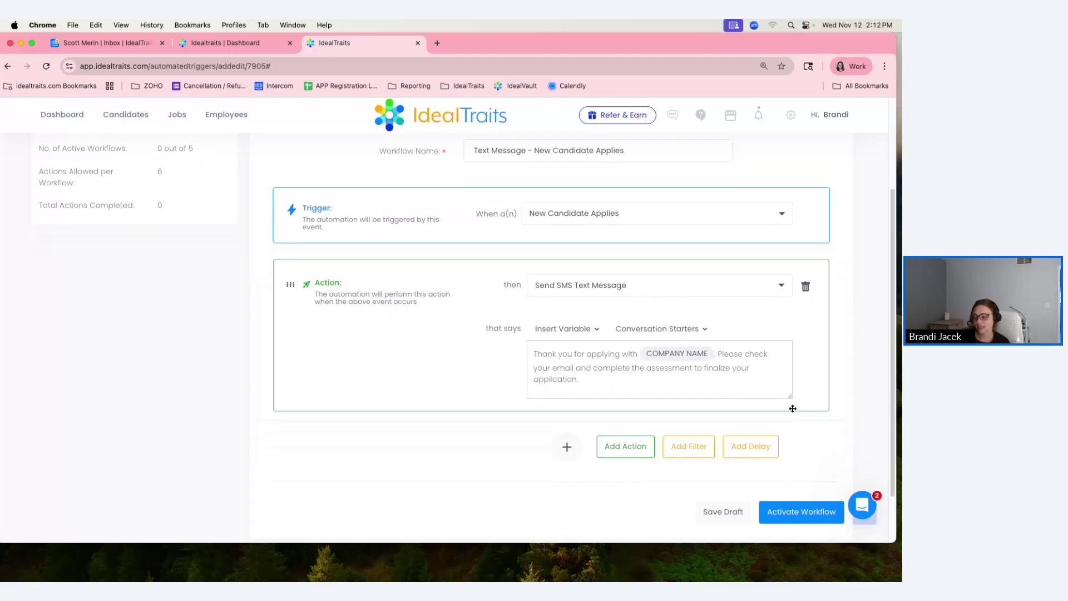
{"action": "left_click", "coordinate": [787, 510]}
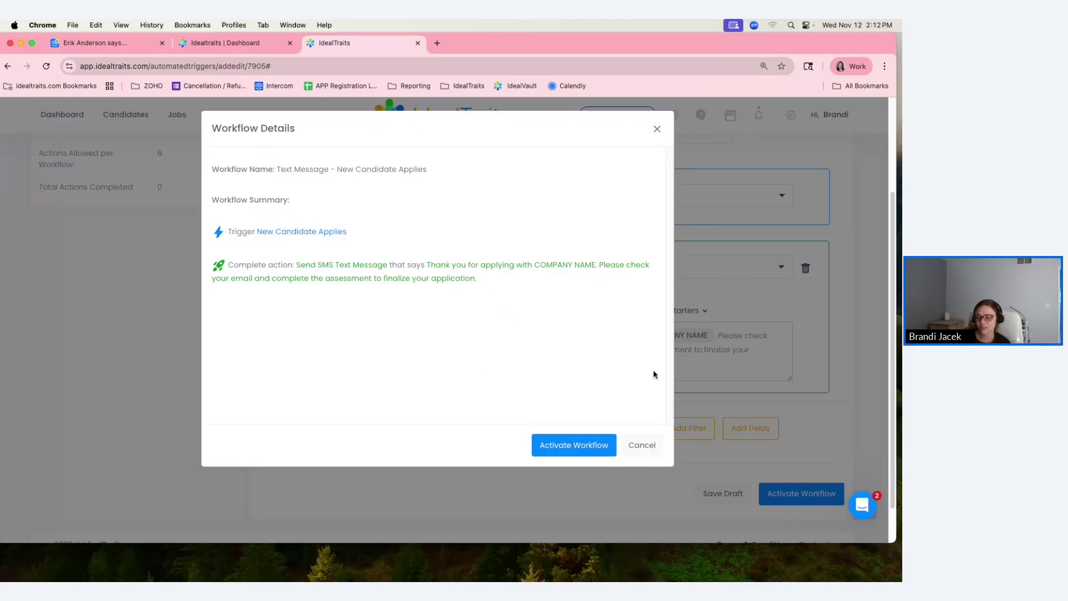
{"action": "left_click", "coordinate": [562, 452]}
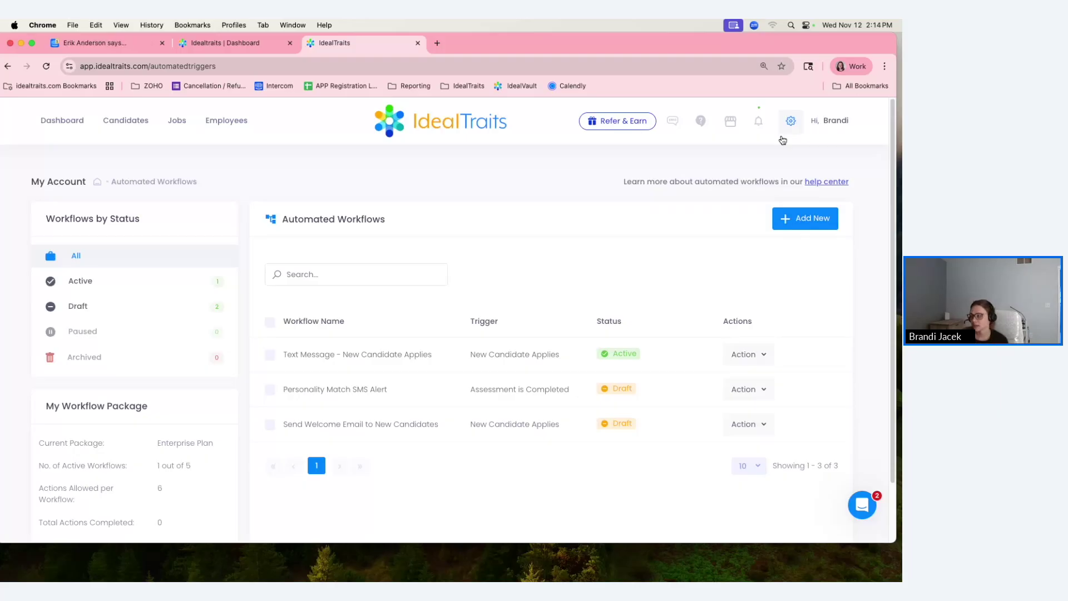
Create a new workflow named Video Interview with the trigger Assessment is Completed
{"action": "left_click", "coordinate": [810, 227]}
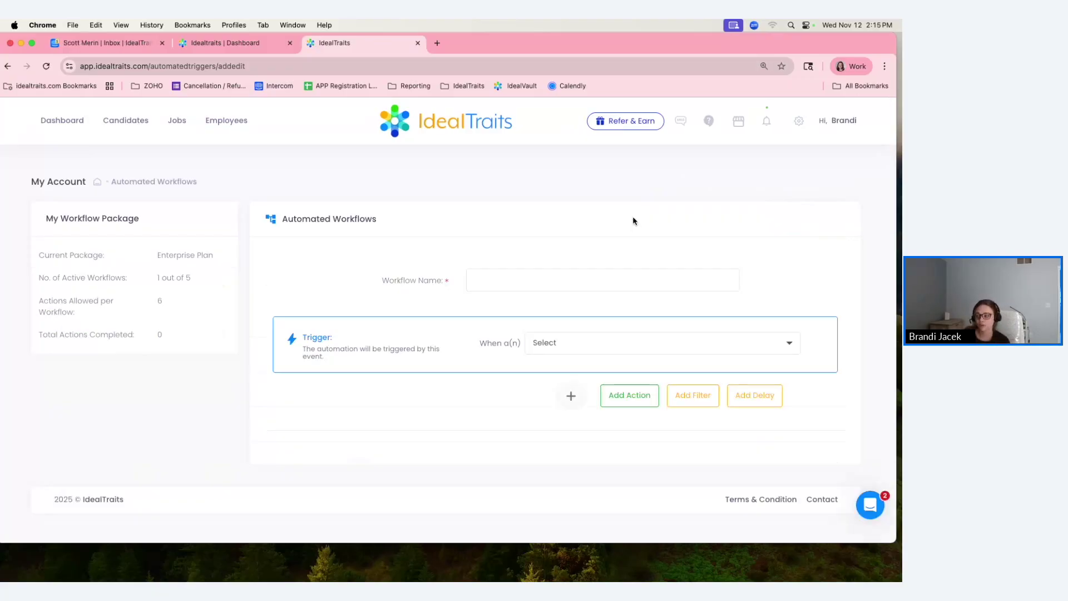
{"action": "left_click", "coordinate": [542, 278]}
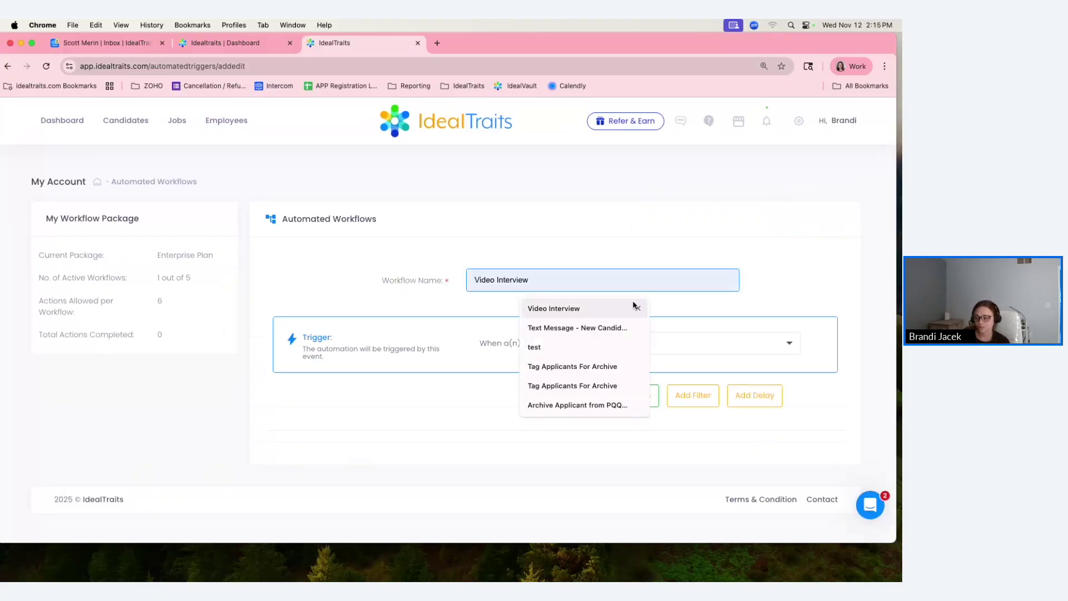
{"action": "left_click", "coordinate": [573, 308]}
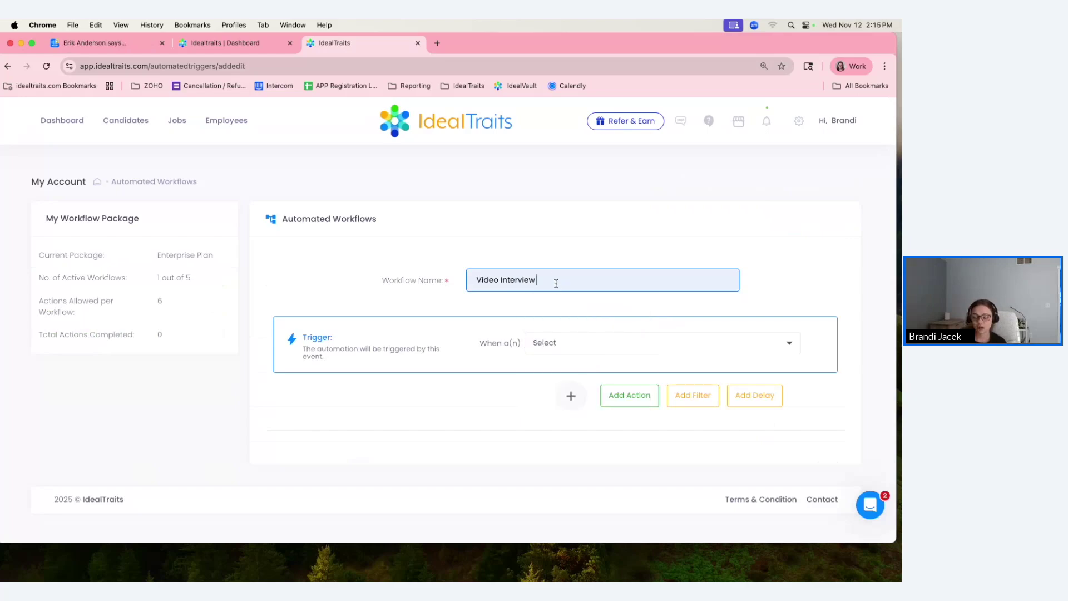
{"action": "left_click", "coordinate": [565, 347]}
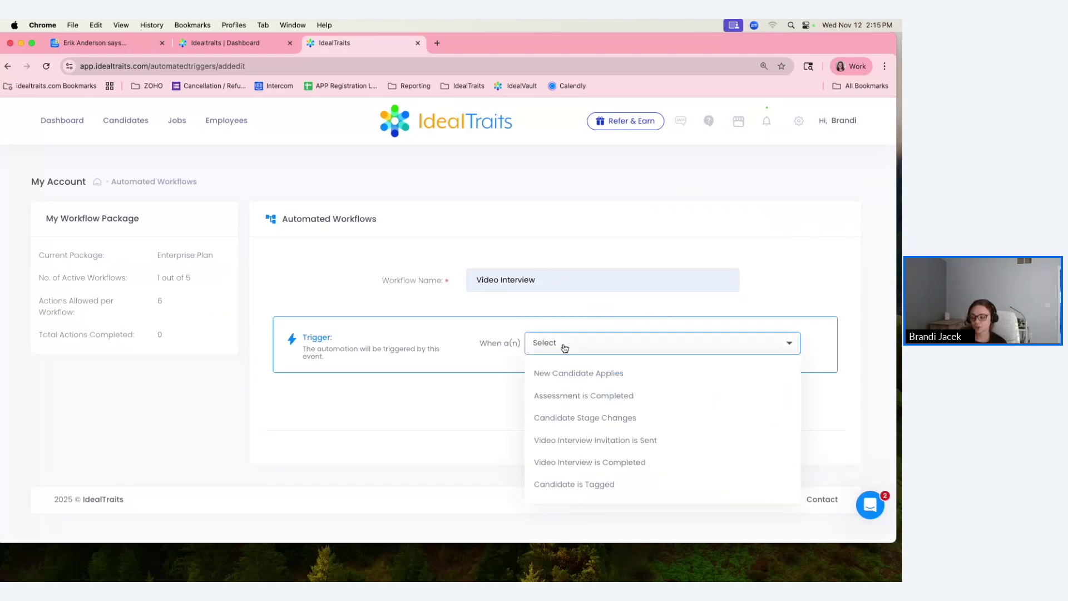
{"action": "left_click", "coordinate": [589, 353]}
{"action": "left_click", "coordinate": [592, 396]}
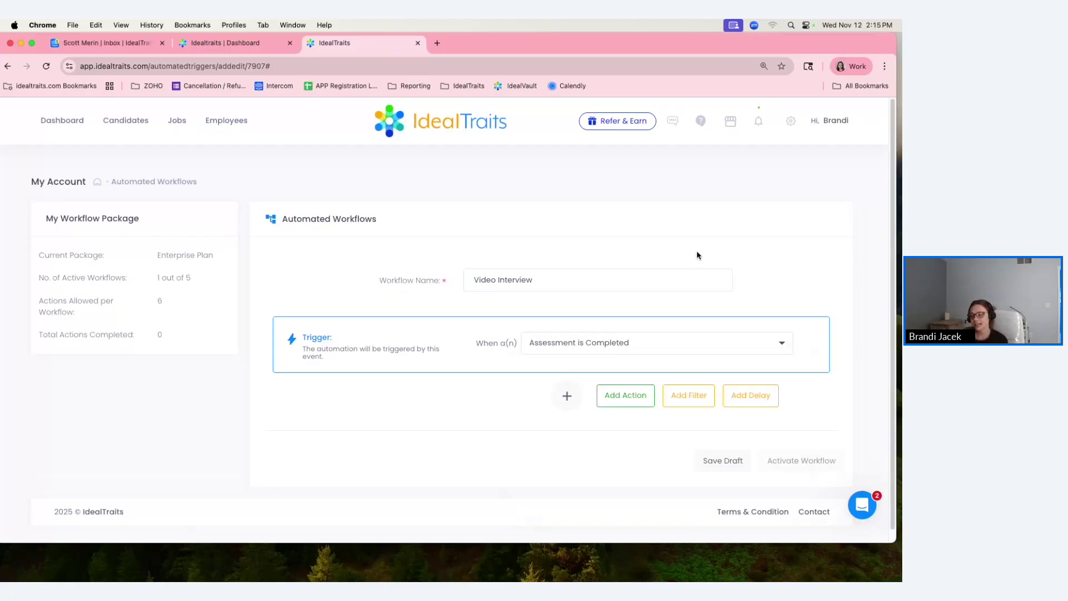
Add a delay after the Assessment is Completed trigger to view its wait options, and delete the delay without choosing one
{"action": "left_click", "coordinate": [724, 396]}
{"action": "left_click", "coordinate": [741, 414]}
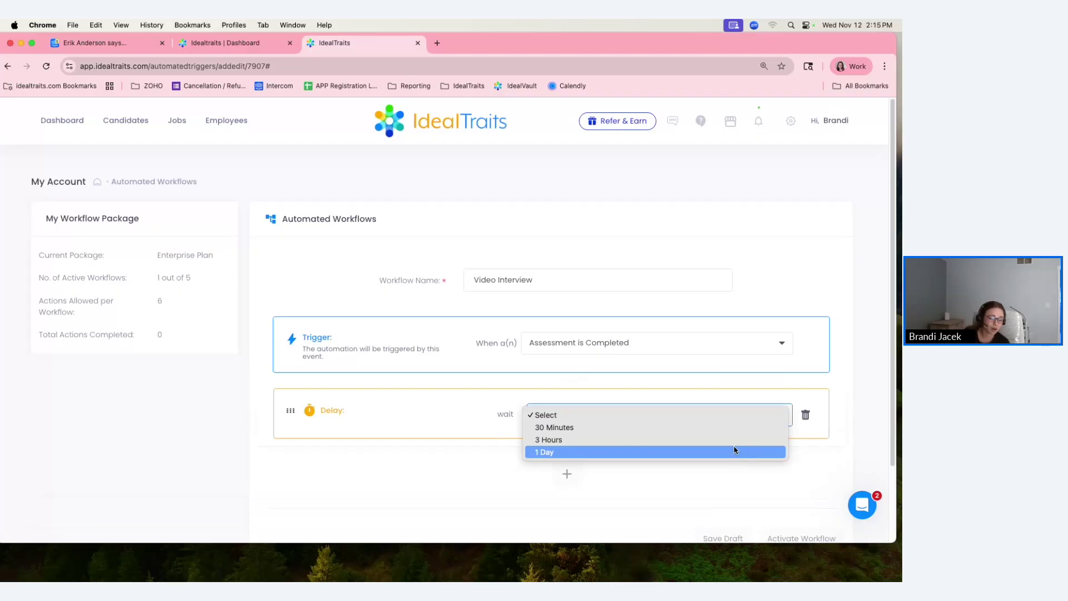
{"action": "left_click", "coordinate": [805, 414]}
{"action": "left_click", "coordinate": [805, 414]}
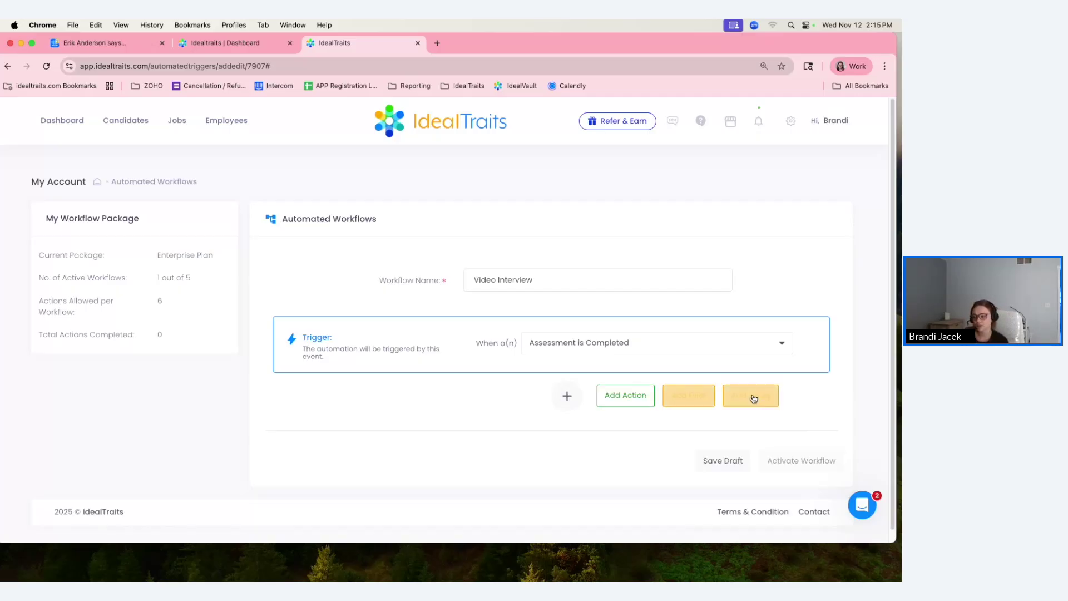
Add a filter below the trigger requiring a Pre-Qualifying Score equal to 100%
{"action": "left_click", "coordinate": [682, 398]}
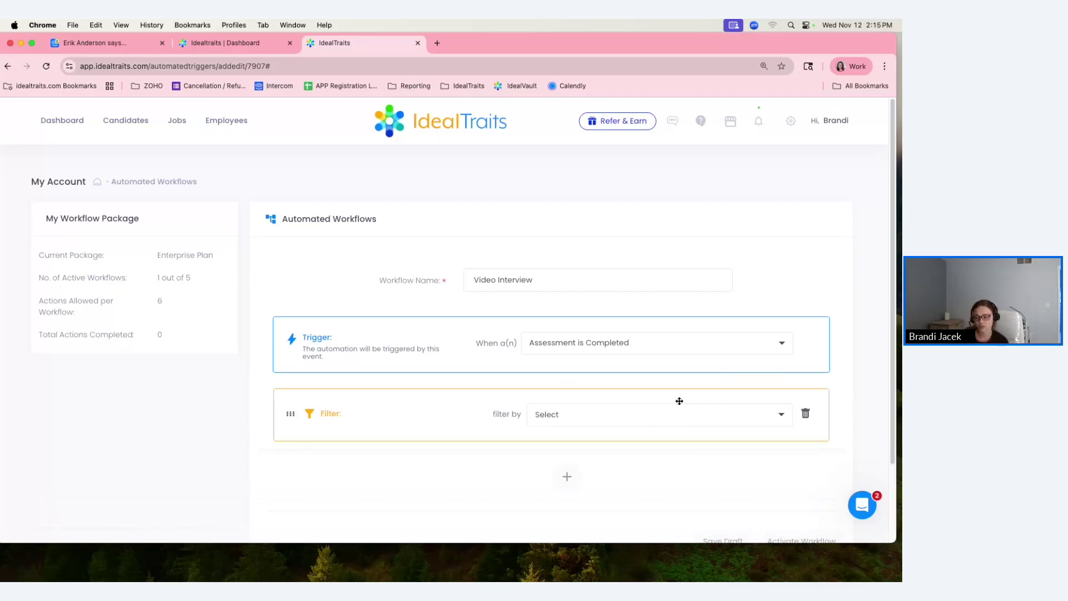
{"action": "left_click", "coordinate": [656, 420]}
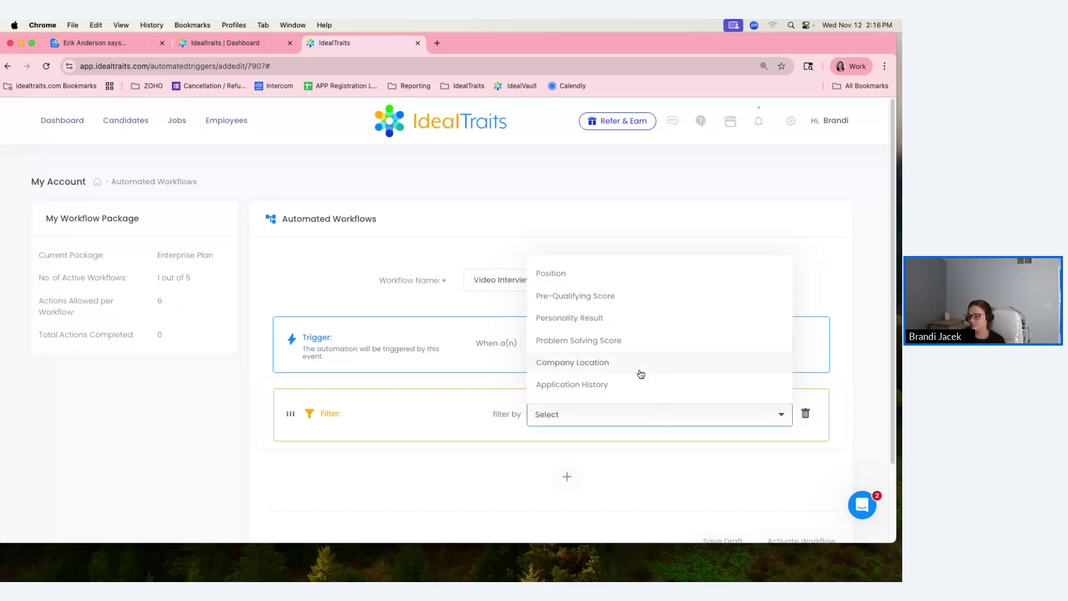
{"action": "left_click", "coordinate": [557, 297]}
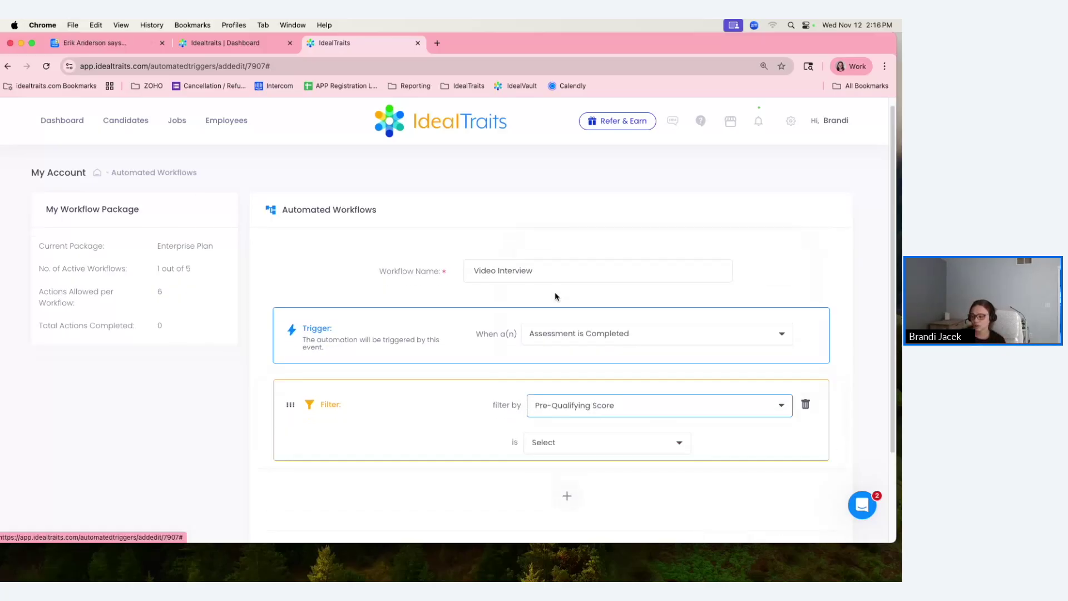
{"action": "scroll", "coordinate": [556, 296], "scroll_direction": "down", "scroll_amount": 3}
{"action": "left_click", "coordinate": [574, 329]}
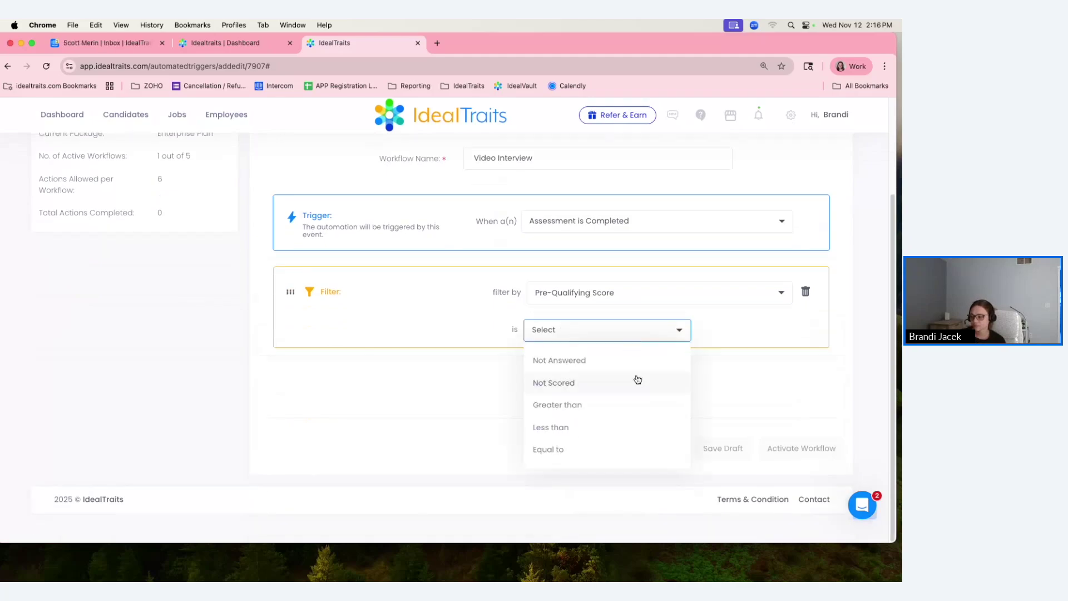
{"action": "left_click", "coordinate": [554, 450]}
{"action": "left_click", "coordinate": [719, 332]}
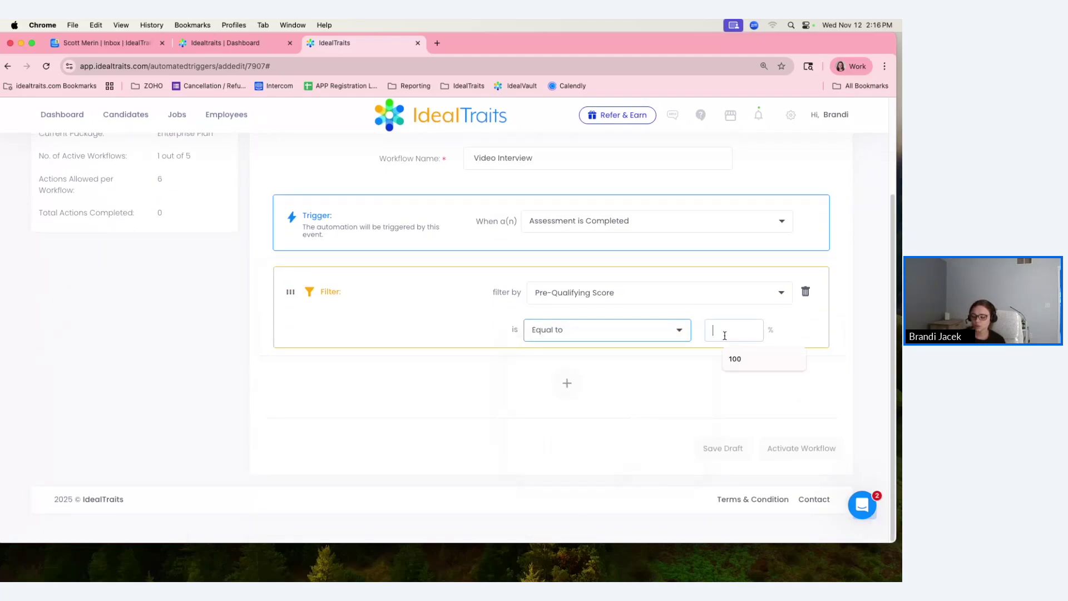
{"action": "left_click", "coordinate": [734, 359]}
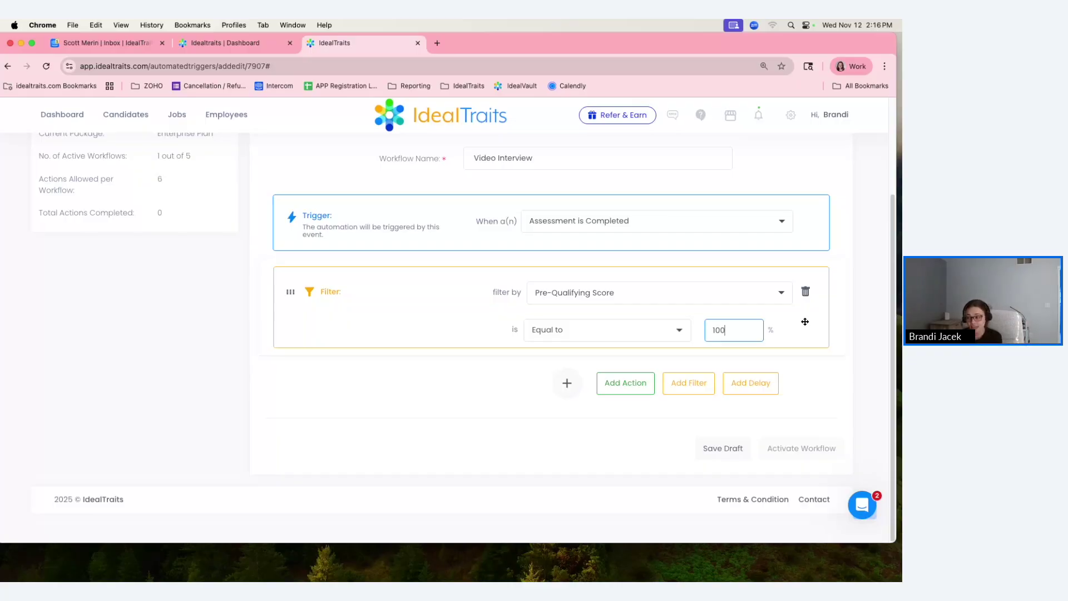
Add an action below the filter set to Send Video Interview, and dismiss the interview selection without adding an interview
{"action": "left_click", "coordinate": [626, 382]}
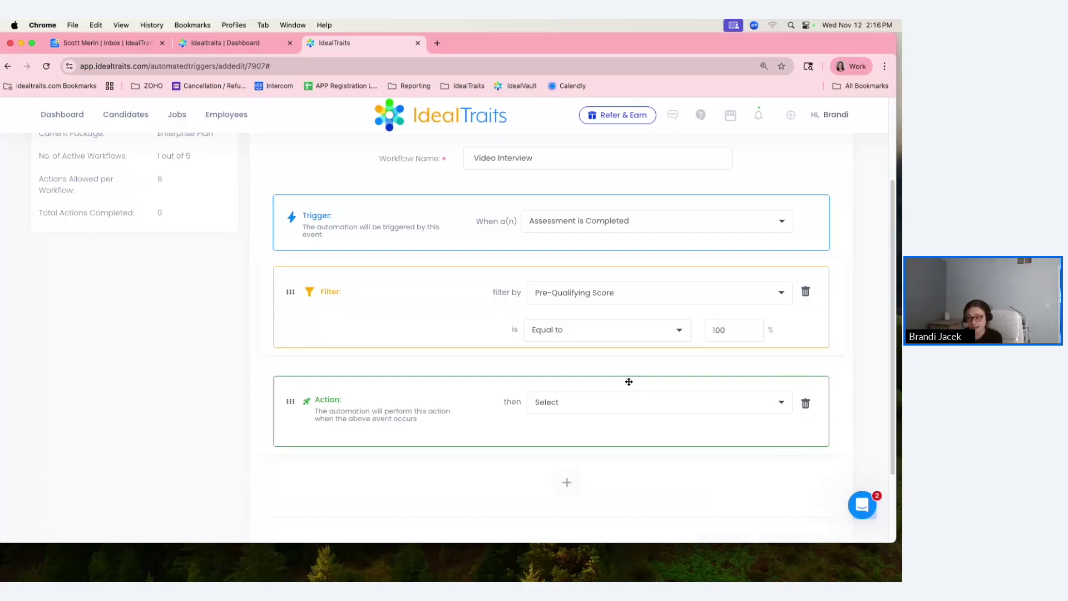
{"action": "left_click", "coordinate": [612, 404]}
{"action": "left_click", "coordinate": [576, 262]}
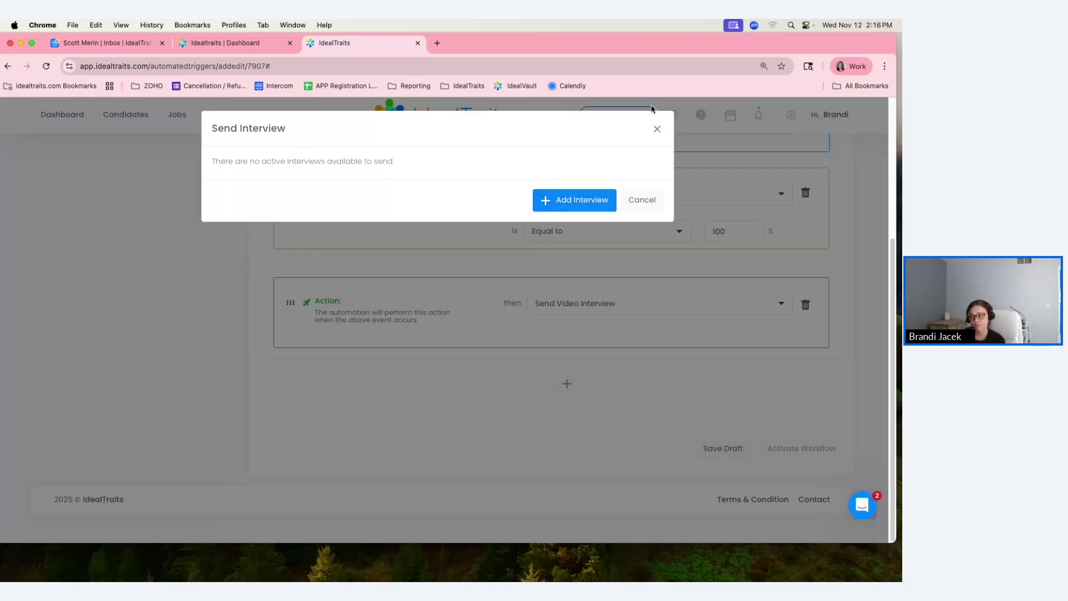
{"action": "left_click", "coordinate": [656, 129]}
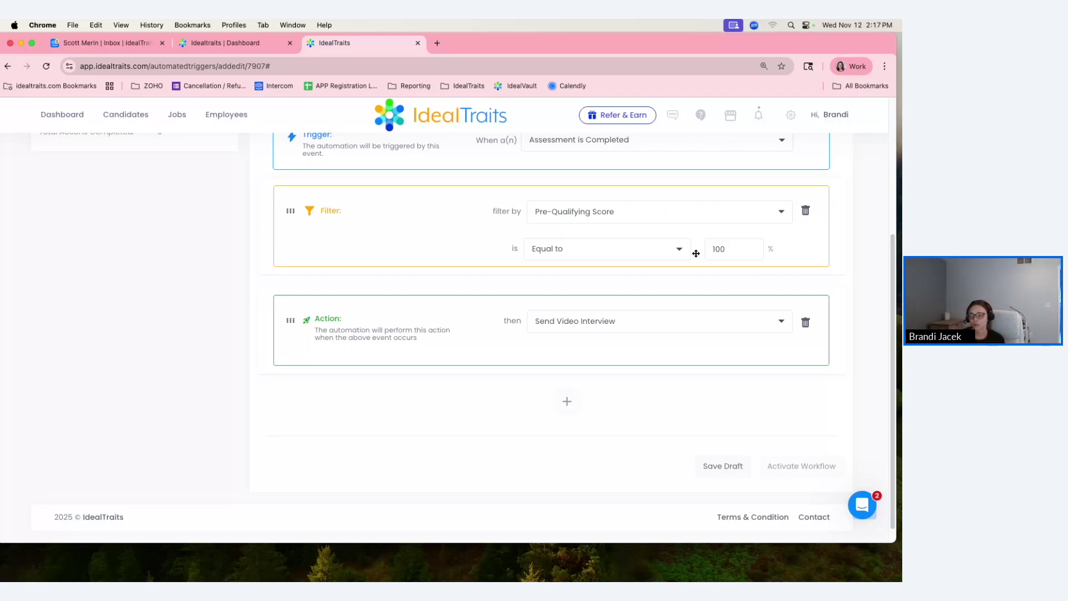
Save the Video Interview workflow as a draft and return to the workflow list
{"action": "scroll", "coordinate": [549, 350], "scroll_direction": "up", "scroll_amount": 3}
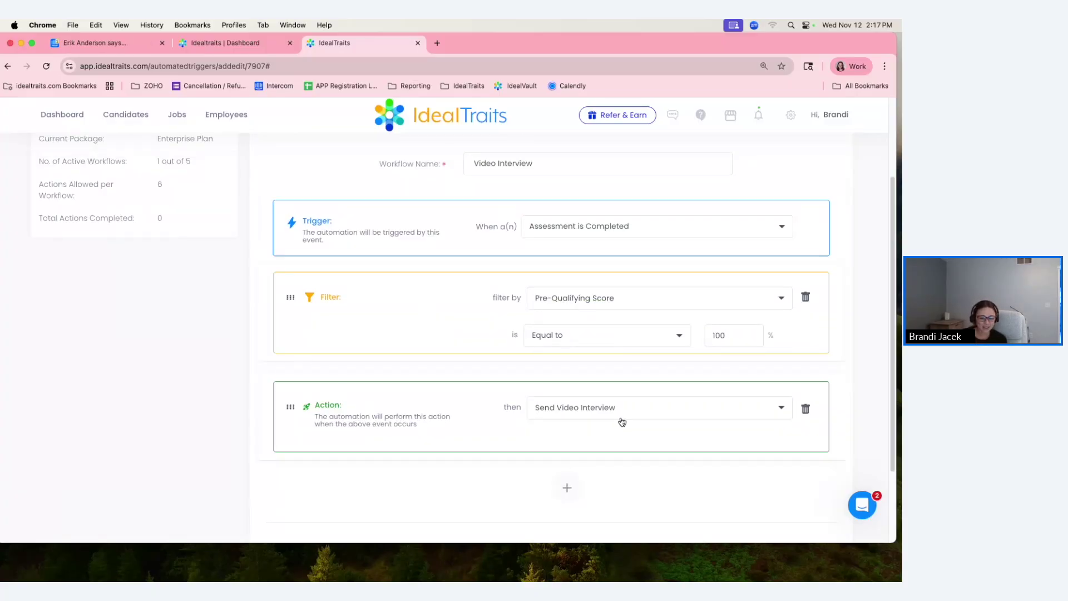
{"action": "scroll", "coordinate": [622, 421], "scroll_direction": "down", "scroll_amount": 2}
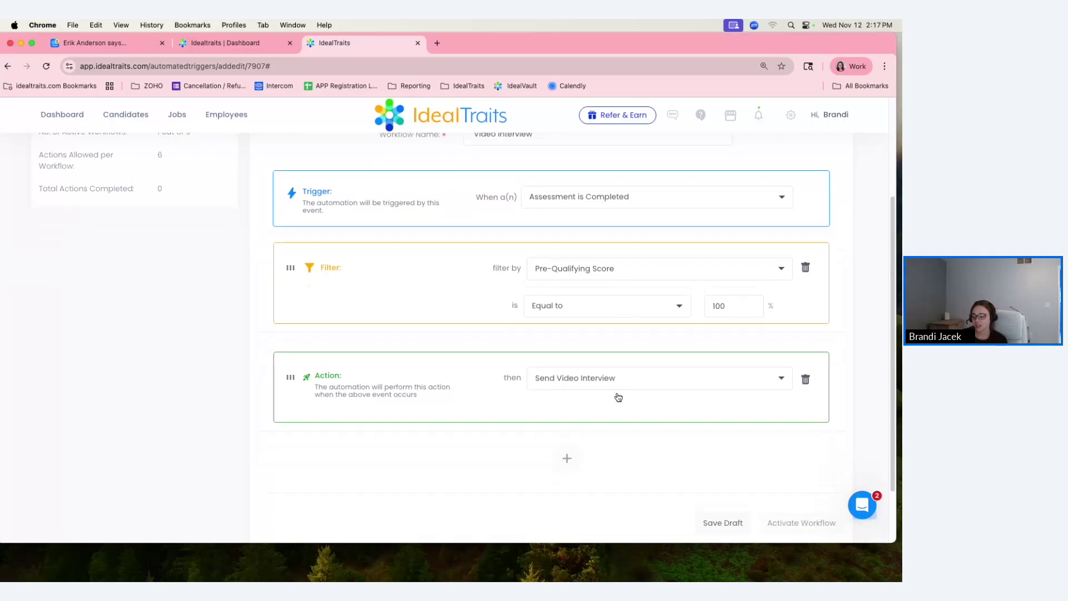
{"action": "mouse_move", "coordinate": [808, 516]}
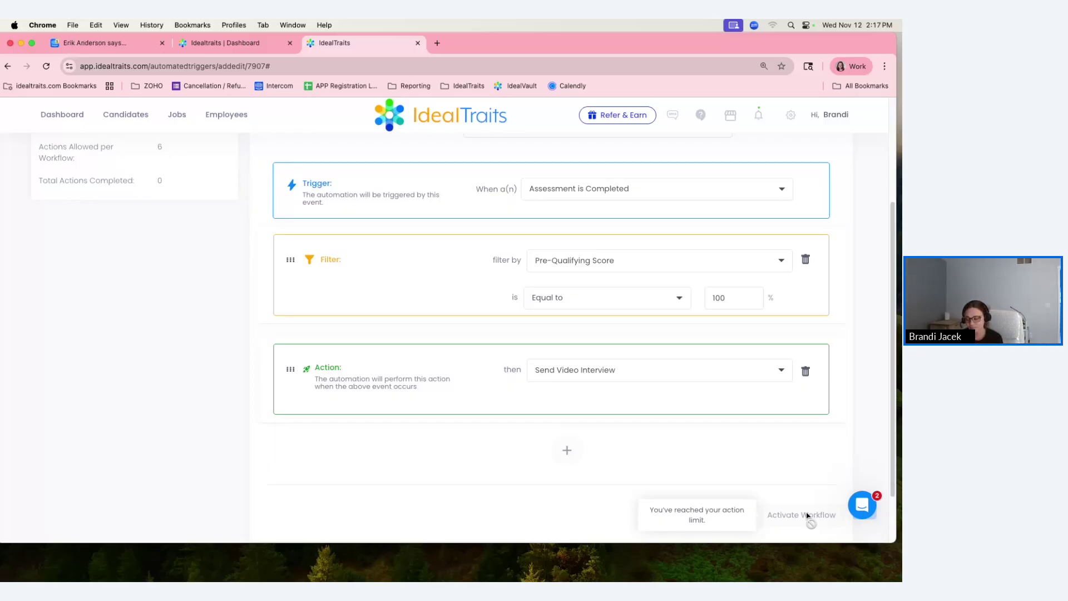
{"action": "left_click", "coordinate": [724, 509]}
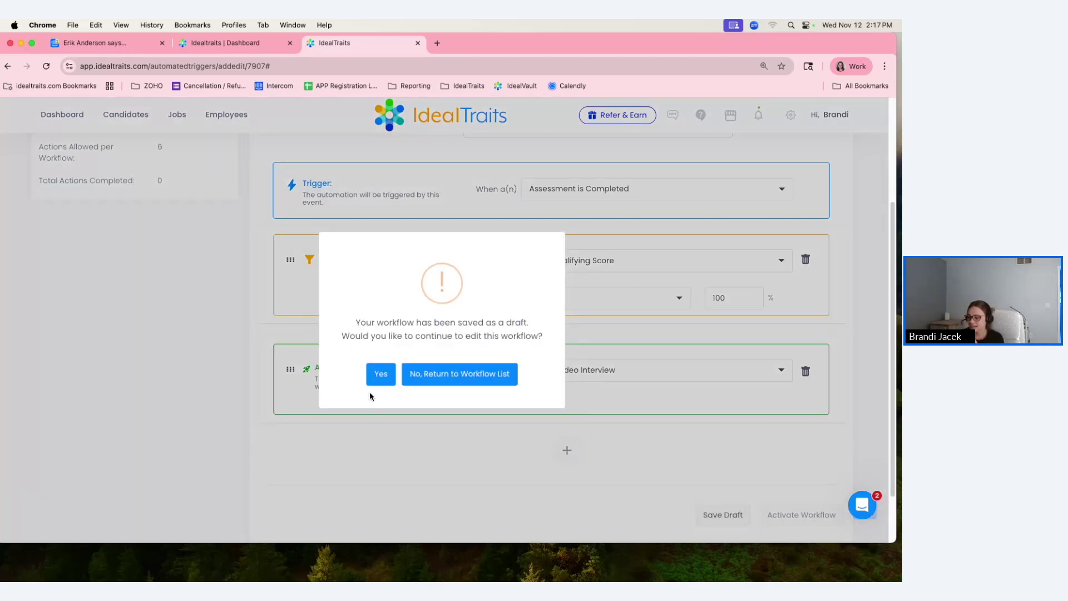
{"action": "left_click", "coordinate": [449, 373]}
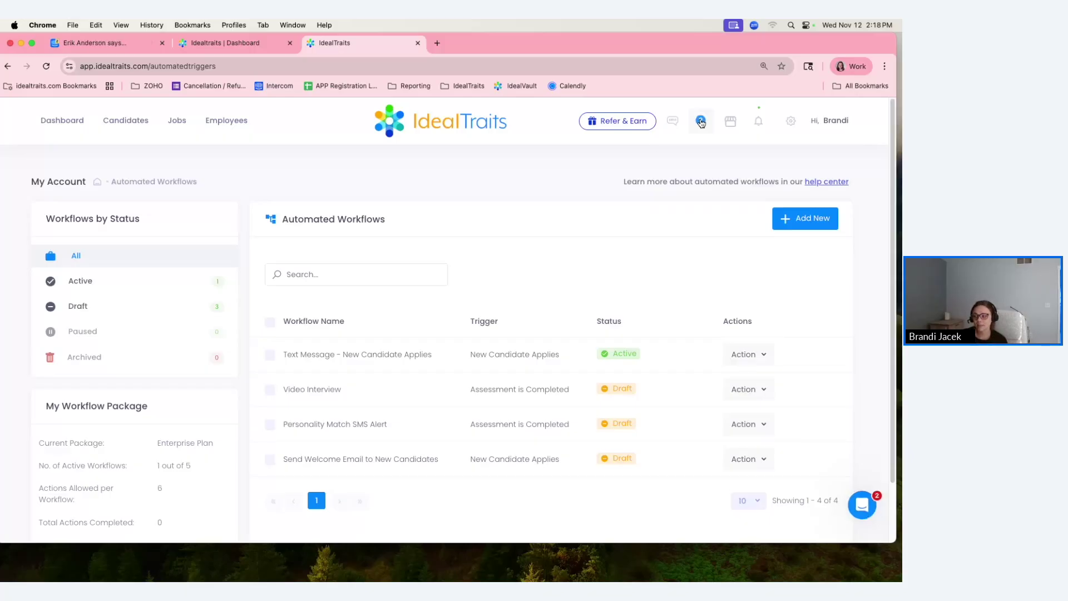
View the help and support options and the workflow package limits, and open the store options
{"action": "left_click", "coordinate": [701, 128]}
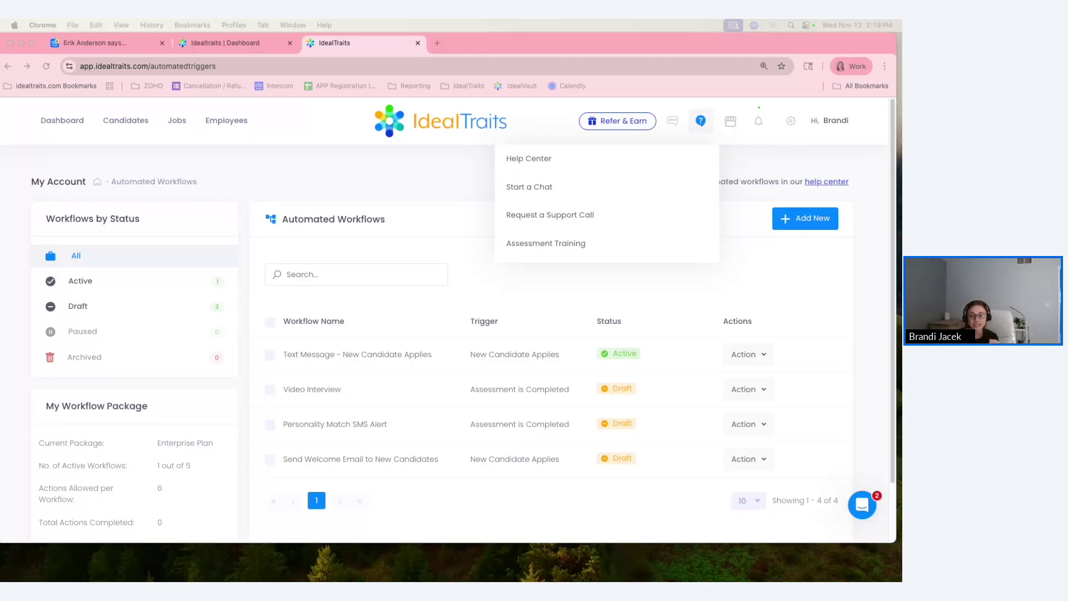
{"action": "scroll", "coordinate": [132, 436], "scroll_direction": "down", "scroll_amount": 3}
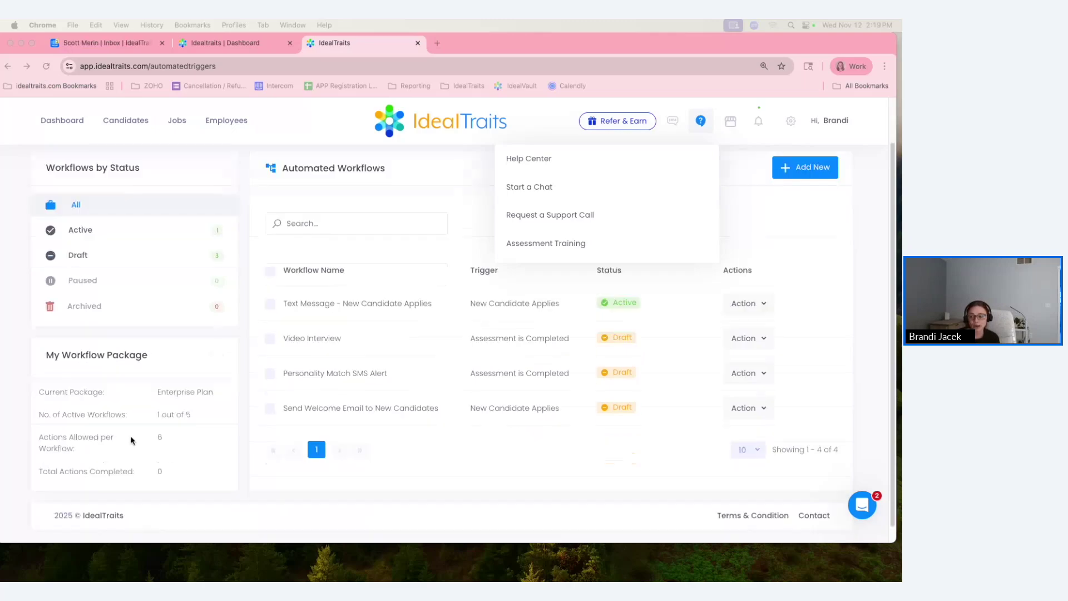
{"action": "left_click", "coordinate": [762, 116]}
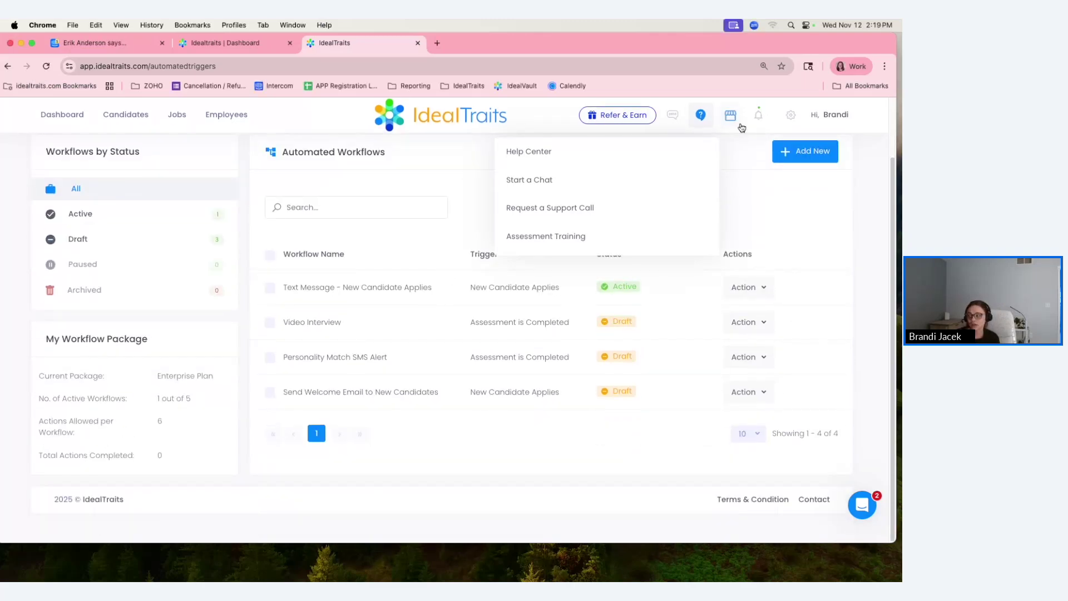
{"action": "left_click", "coordinate": [735, 125]}
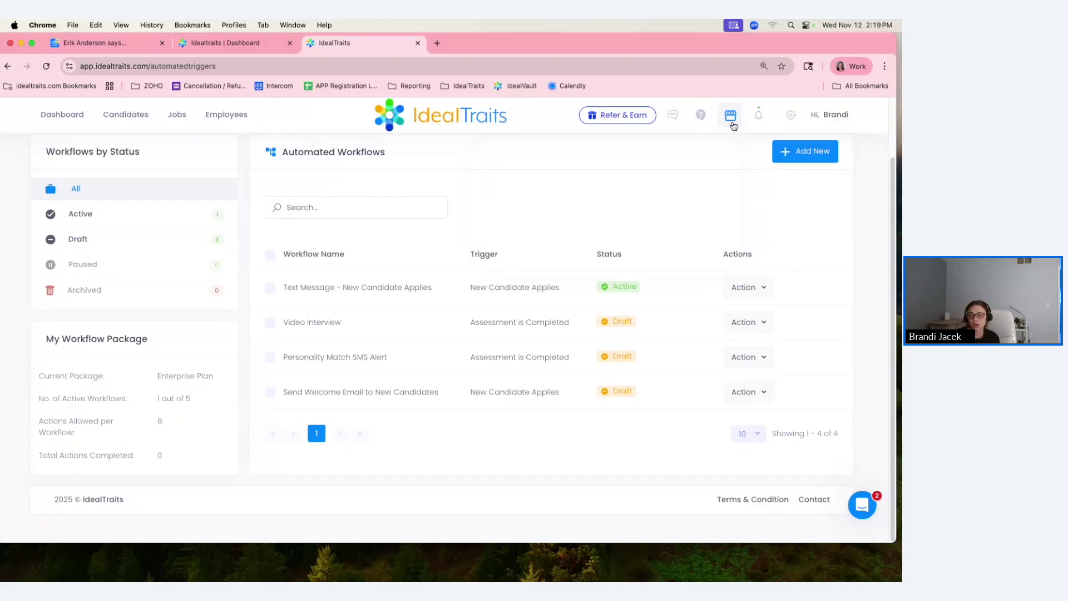